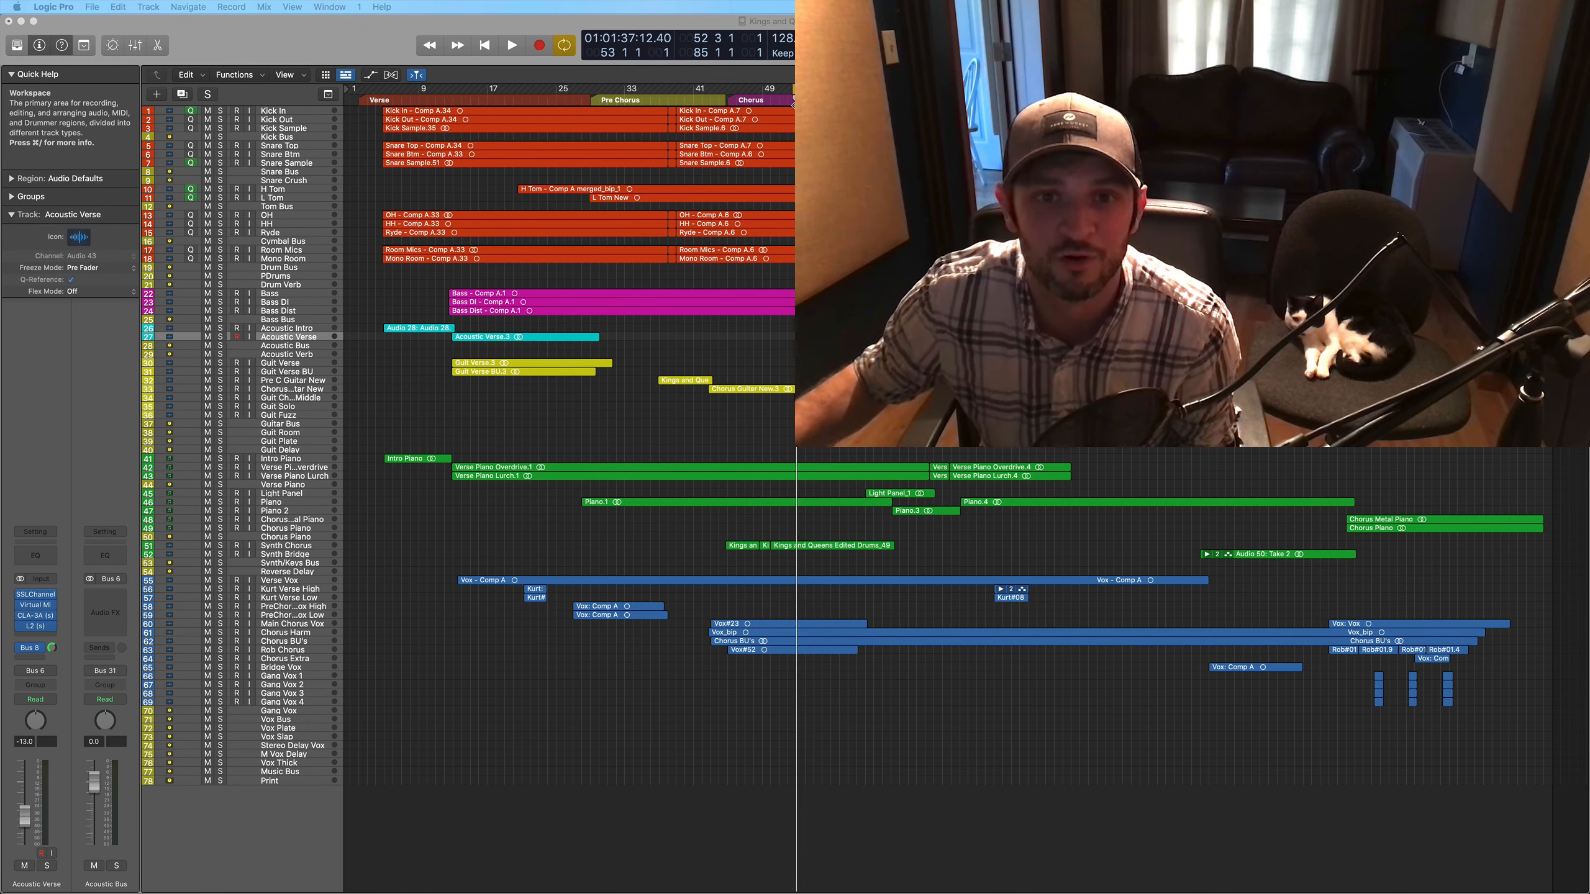
Step: Play the song from bar 53 through the second verse up to the bridge, and stop playback
{"action": "left_click", "coordinate": [793, 104]}
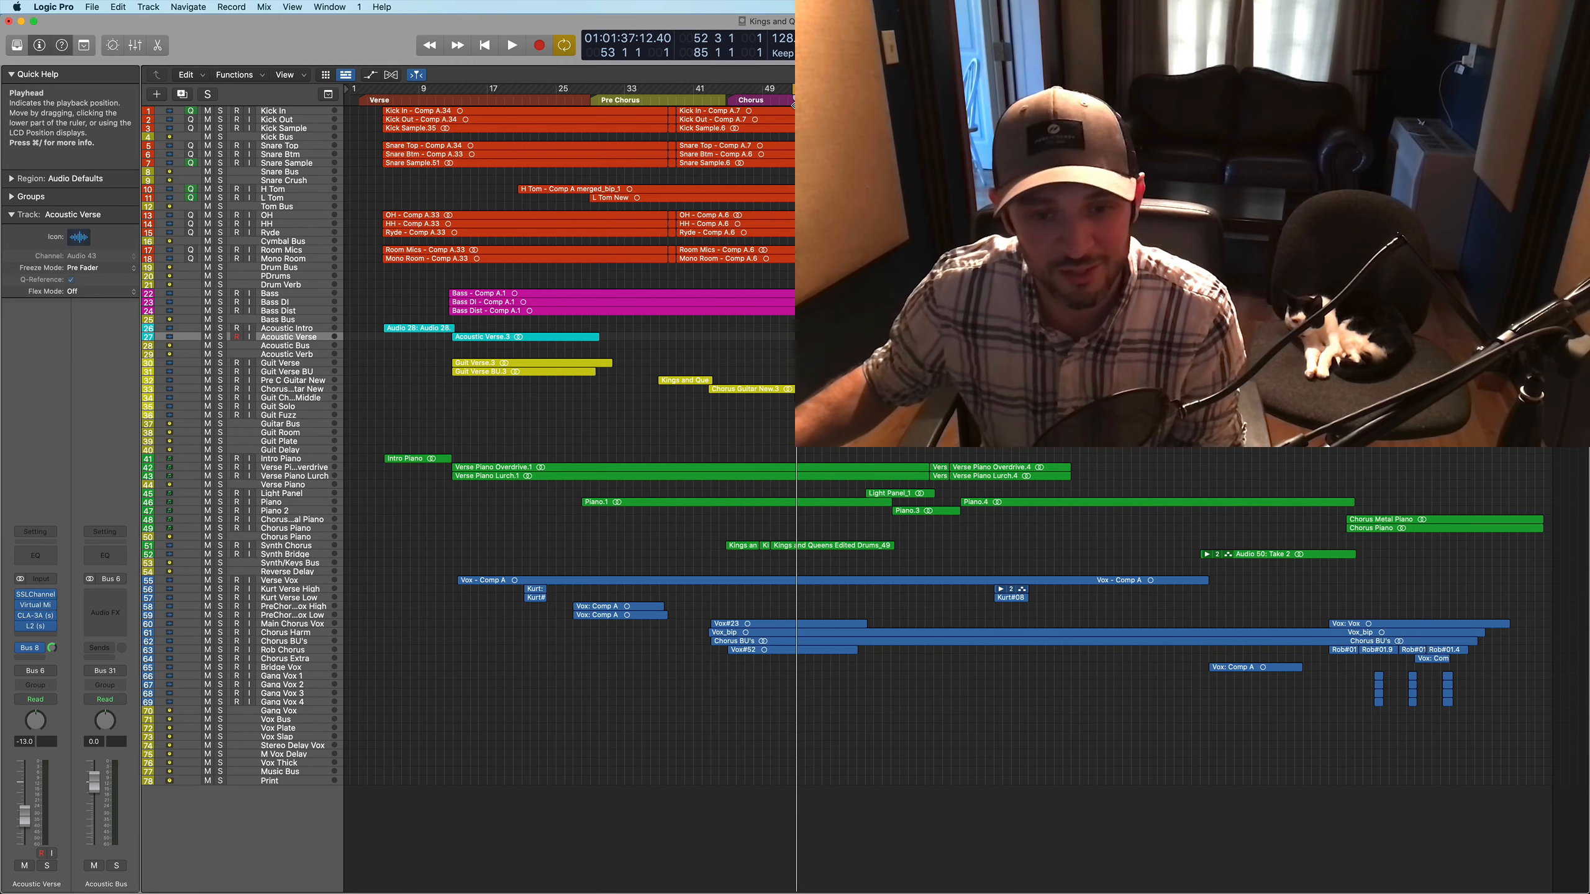
{"action": "key", "text": "space"}
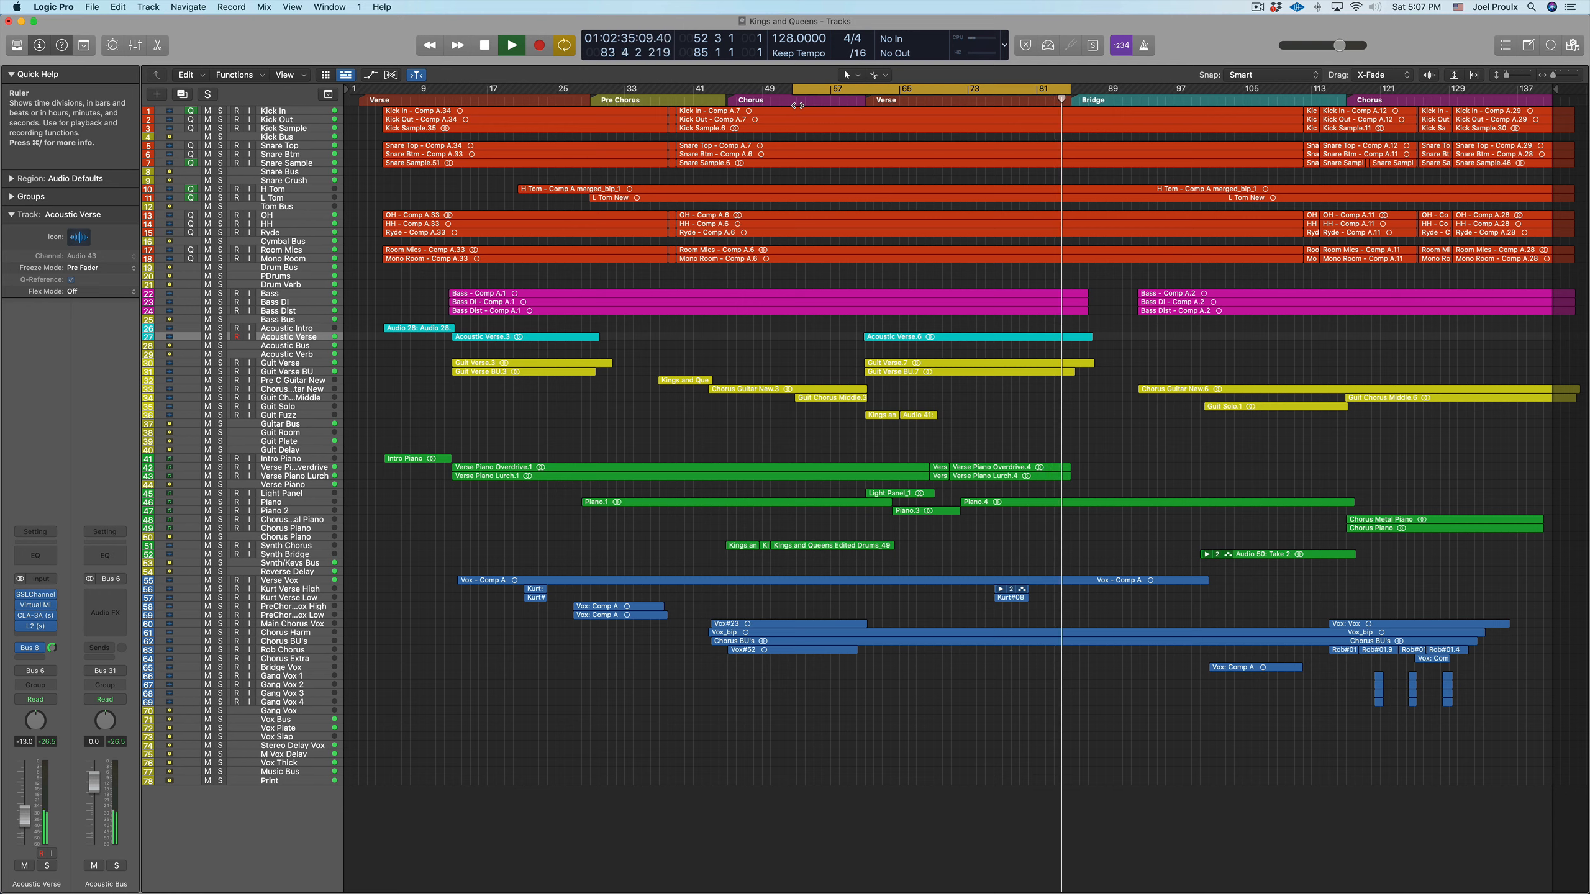
{"action": "key", "text": "space"}
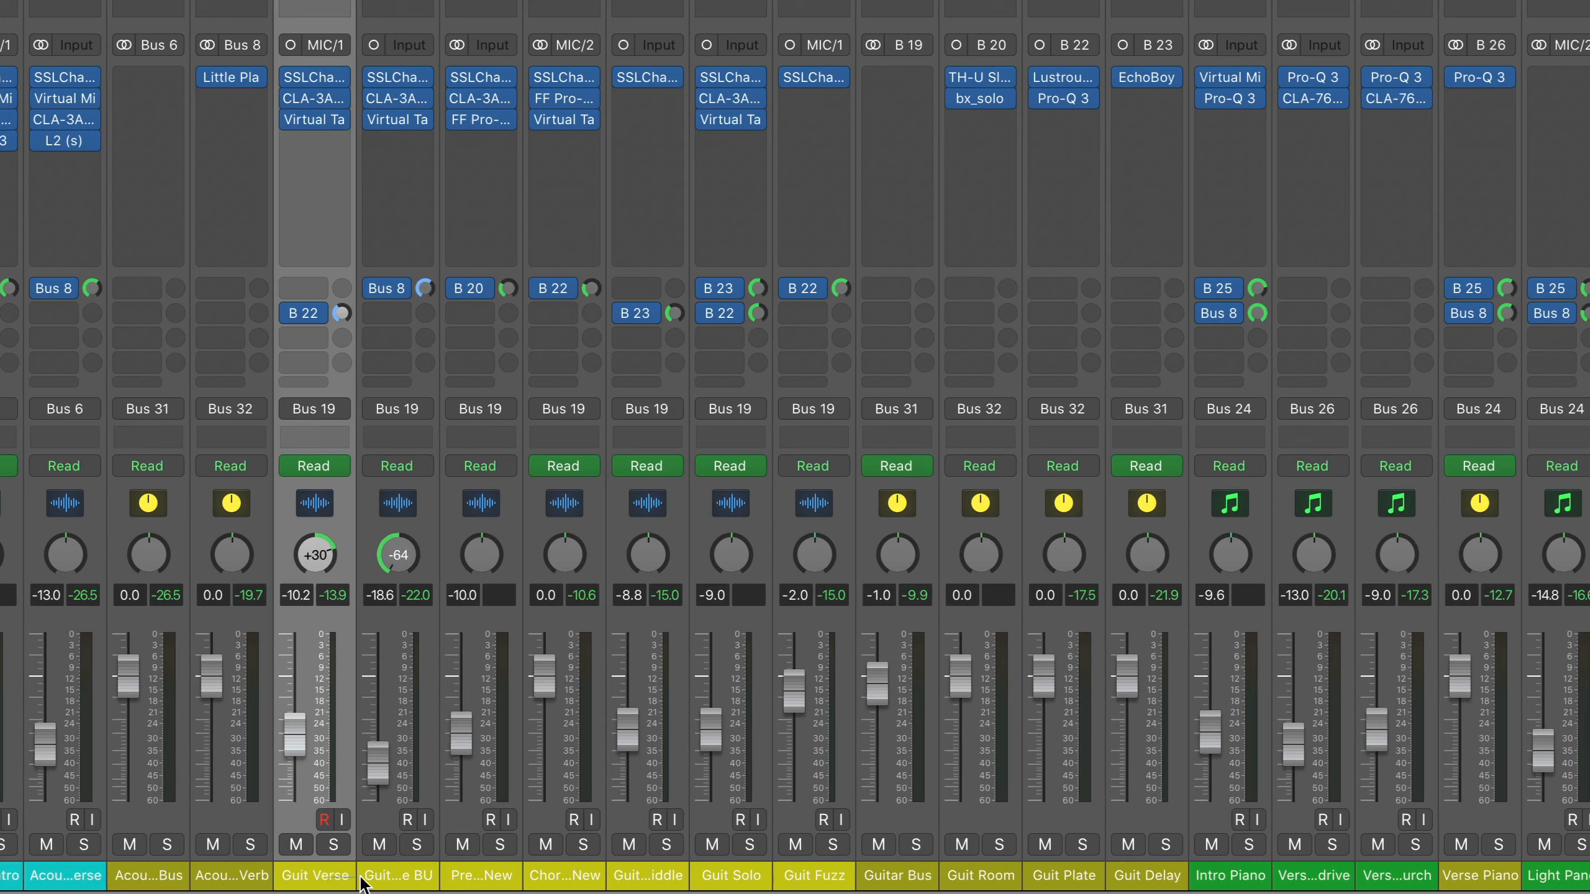
Step: Select the Guitar Bus channel, then the Guit Room, Guit Plate and Guit Delay channels, ending with only Guit Room selected
{"action": "left_click_drag", "start_coordinate": [706, 882], "coordinate": [924, 879]}
{"action": "left_click", "coordinate": [915, 880]}
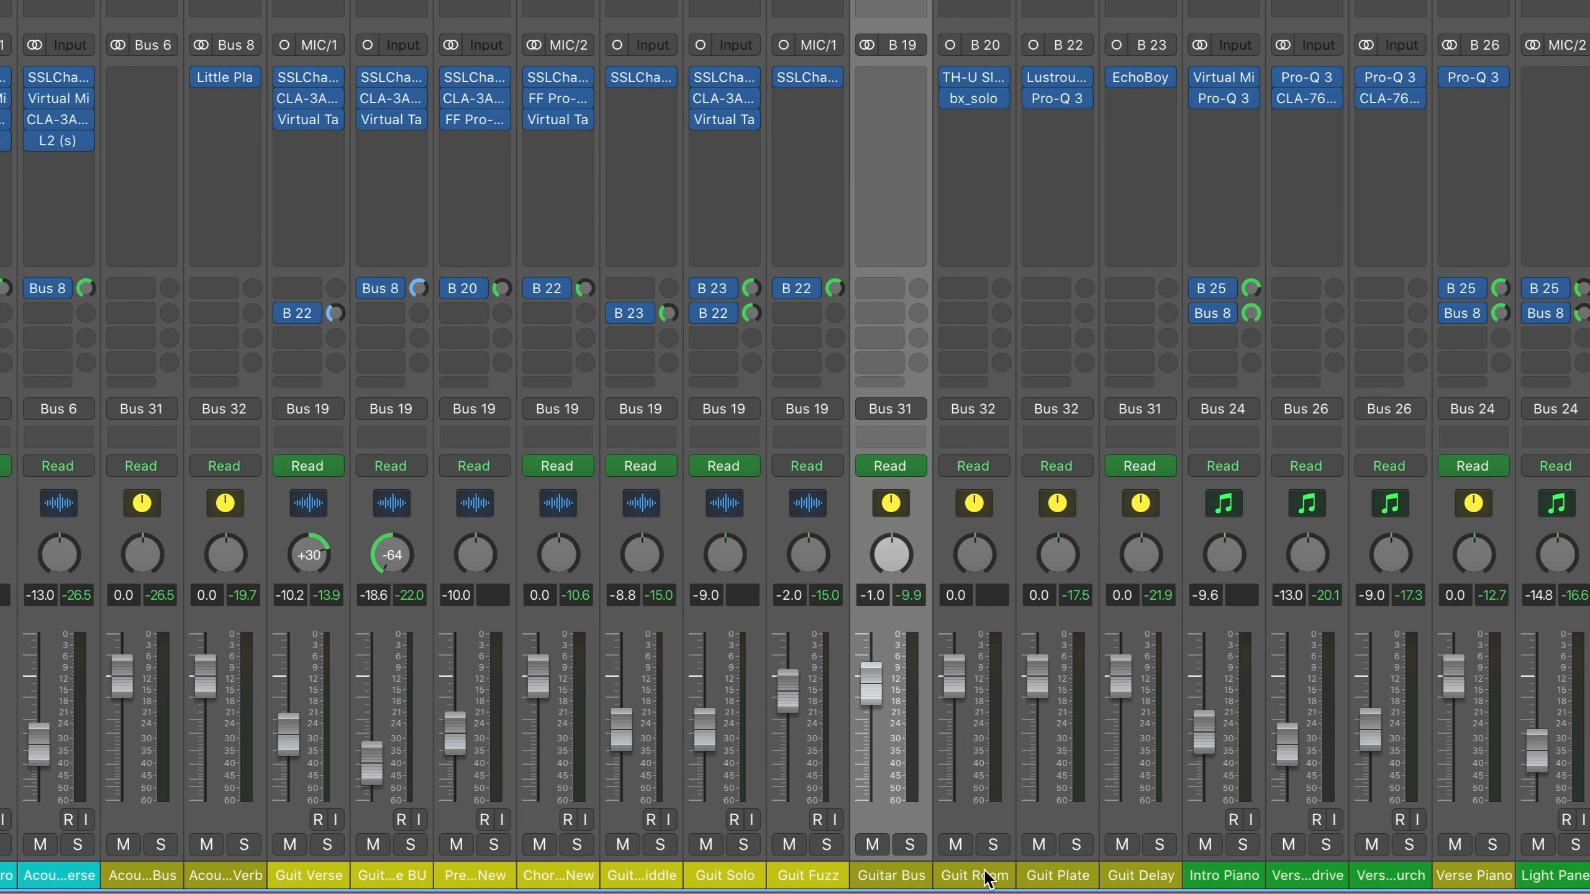
{"action": "left_click_drag", "start_coordinate": [984, 879], "coordinate": [1126, 880]}
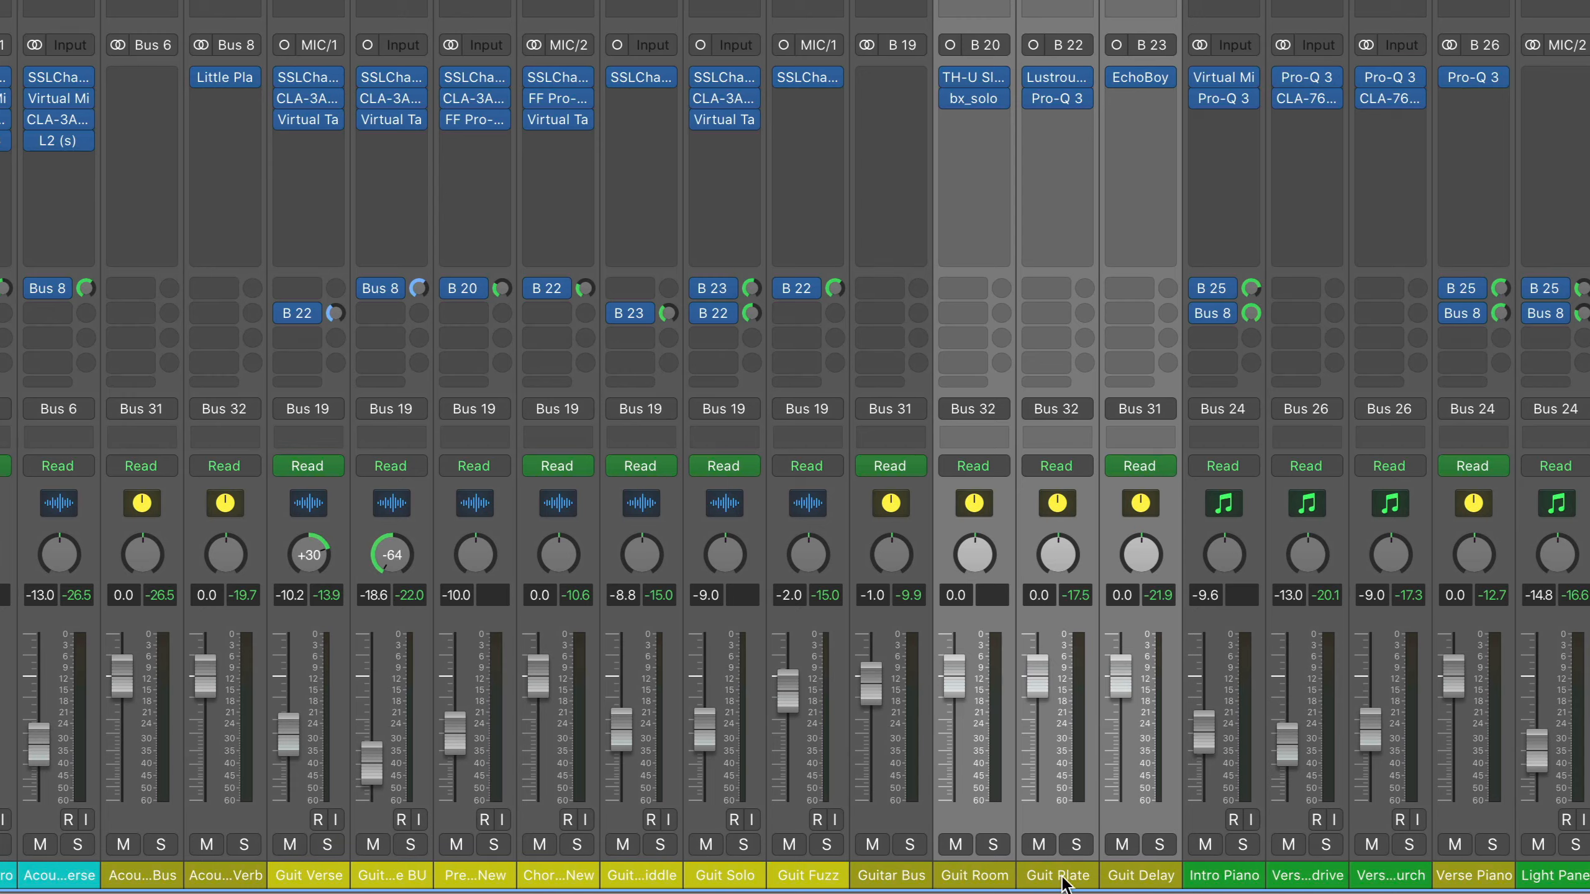
{"action": "left_click", "coordinate": [984, 880]}
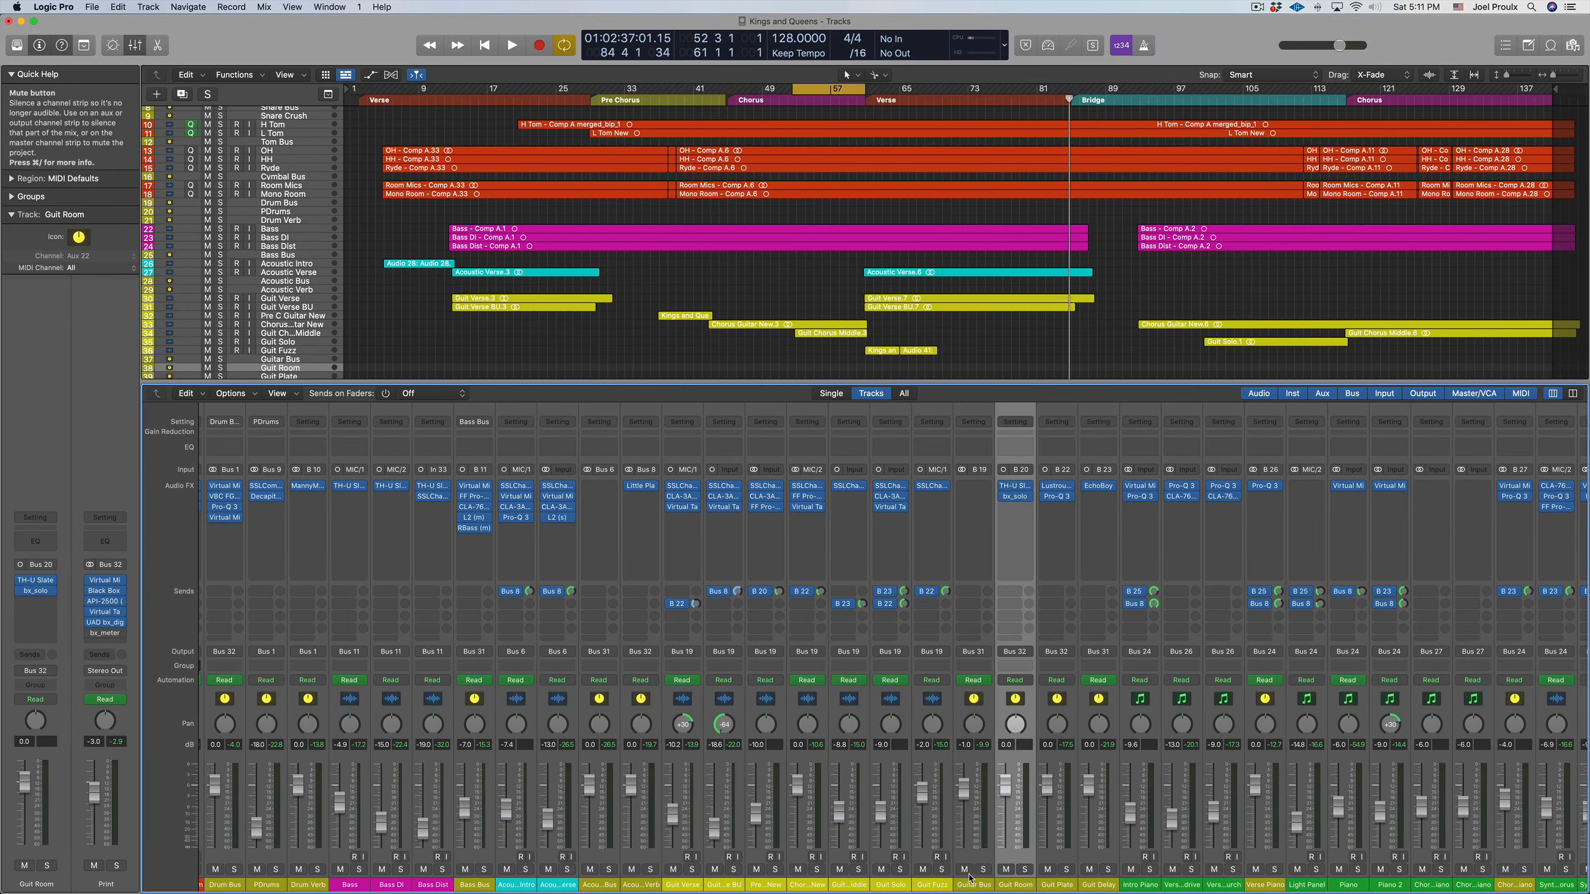
{"action": "double_click", "coordinate": [1015, 884]}
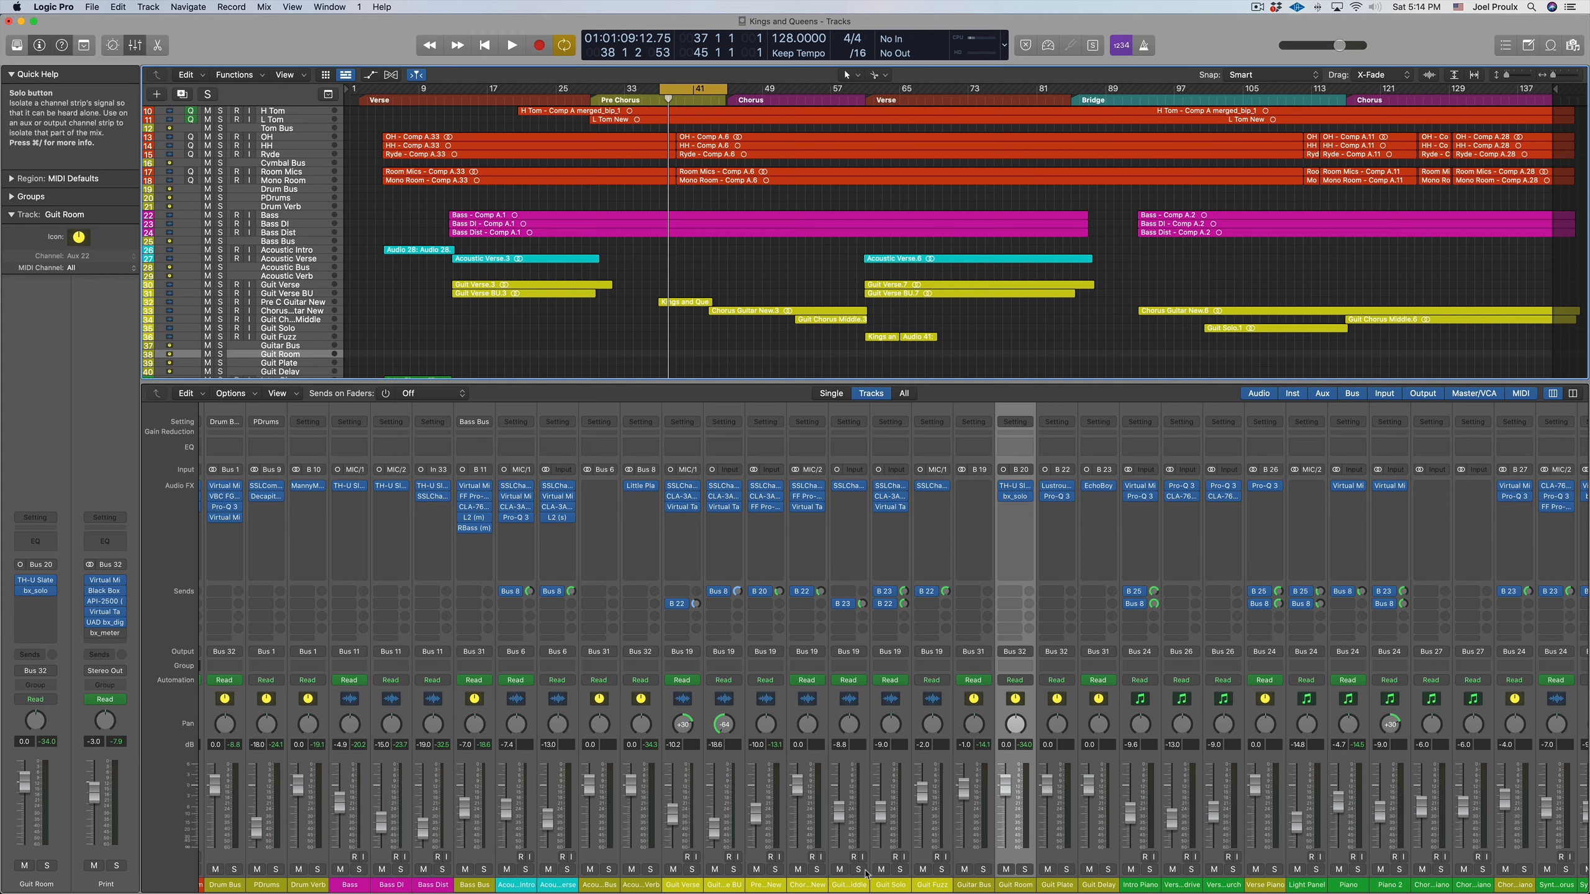
Step: Solo the Pre C Guitar New channel, play the pre-chorus cycle, and stop playback
{"action": "left_click", "coordinate": [776, 869]}
{"action": "key", "text": "space"}
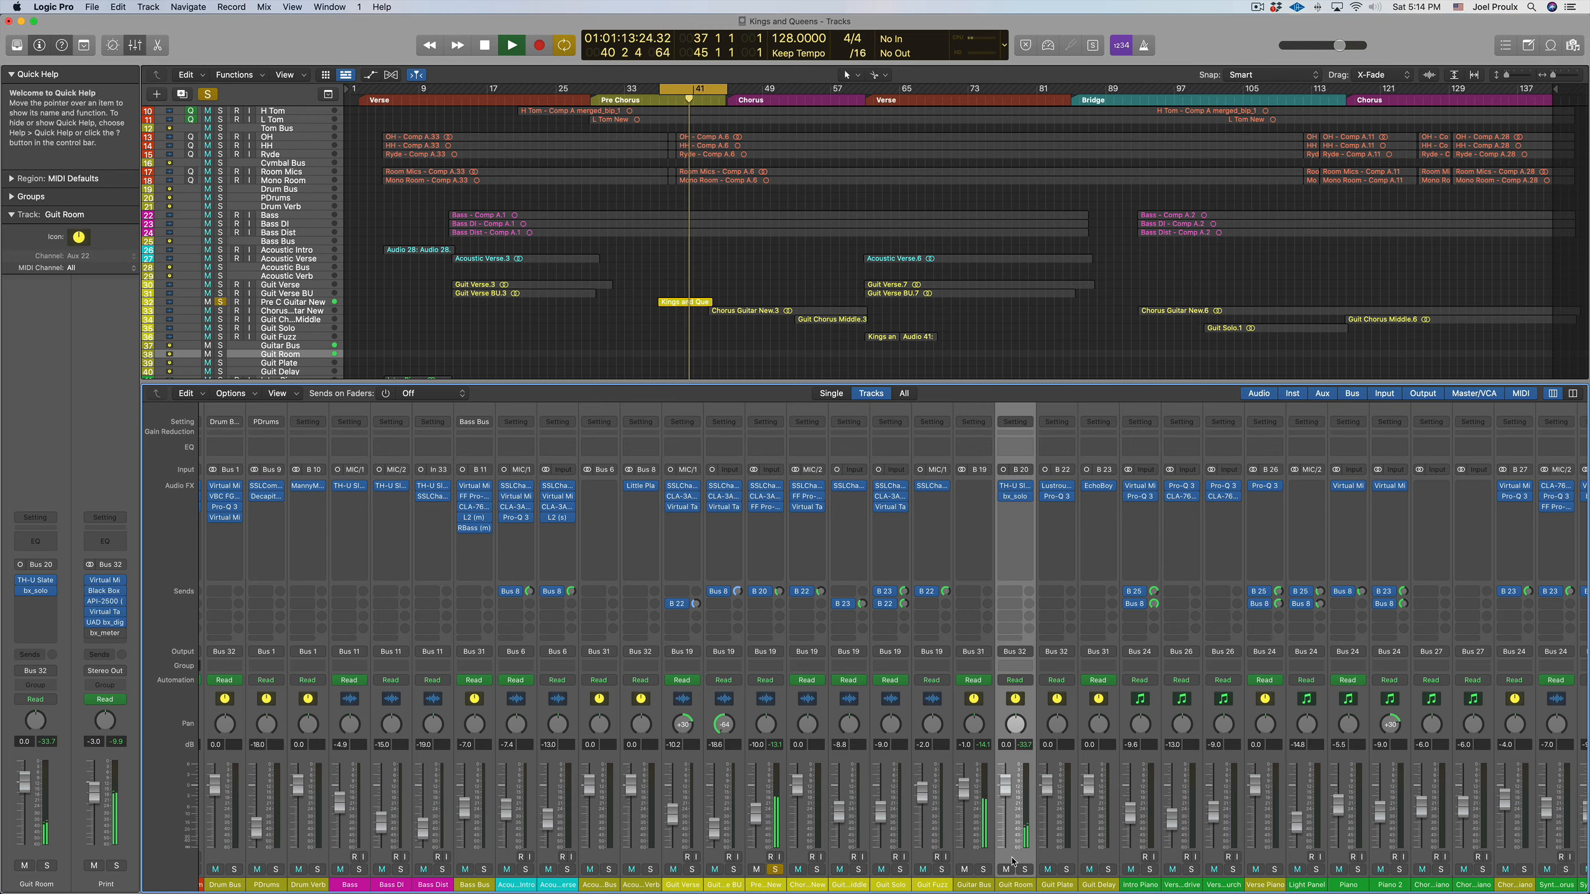
{"action": "key", "text": "space"}
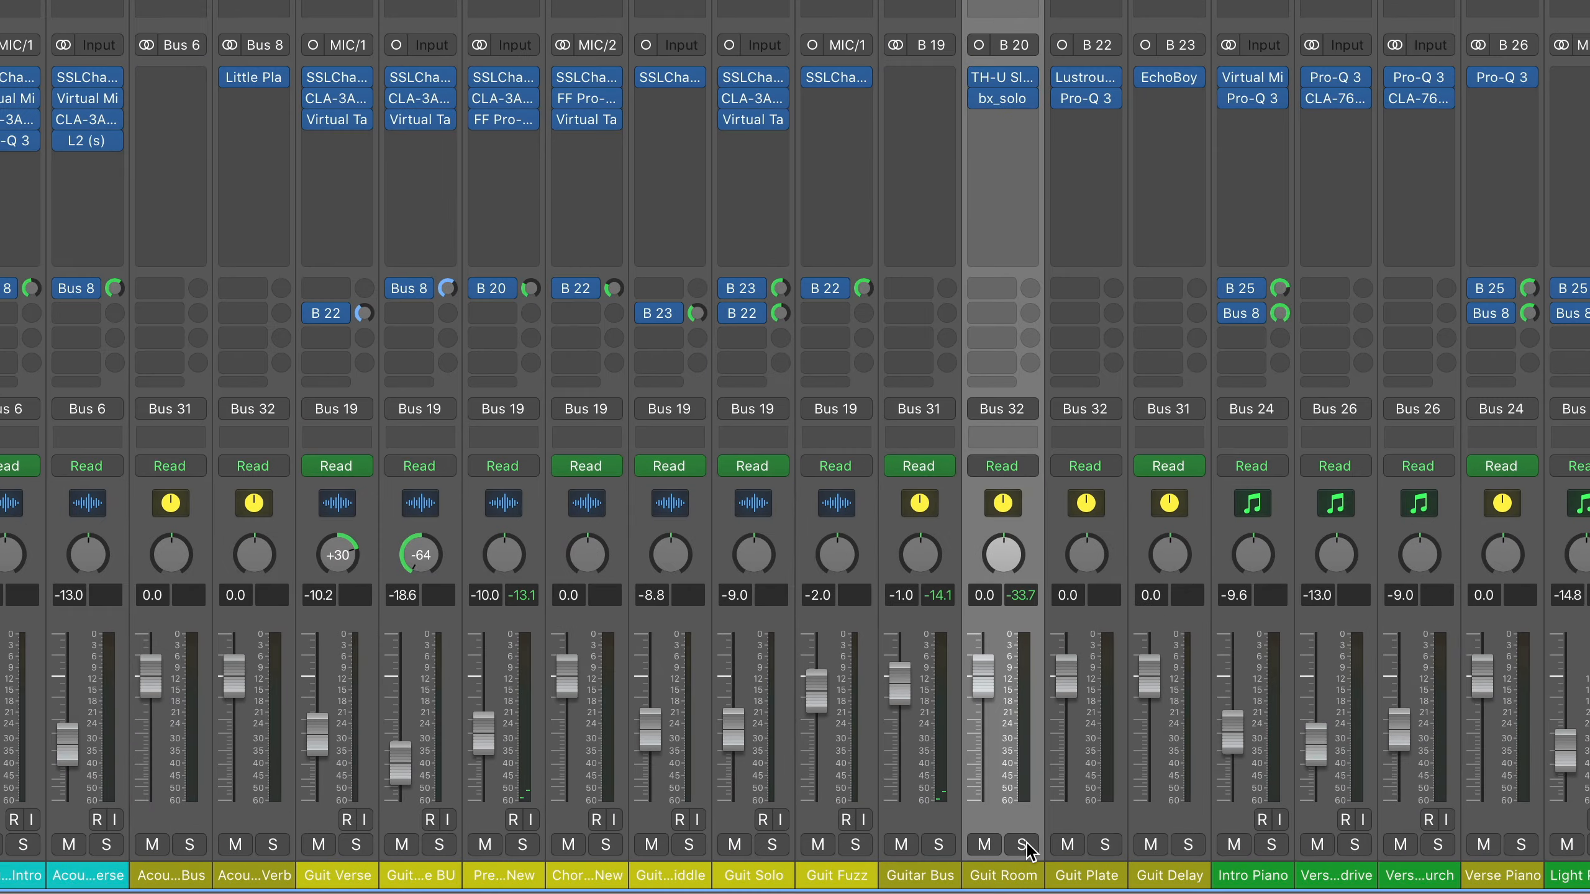
Step: Audition the Guit Room reverb on its own and together with the Pre C Guitar New channel, then clear both solos
{"action": "left_click", "coordinate": [1021, 844]}
{"action": "key", "text": "space"}
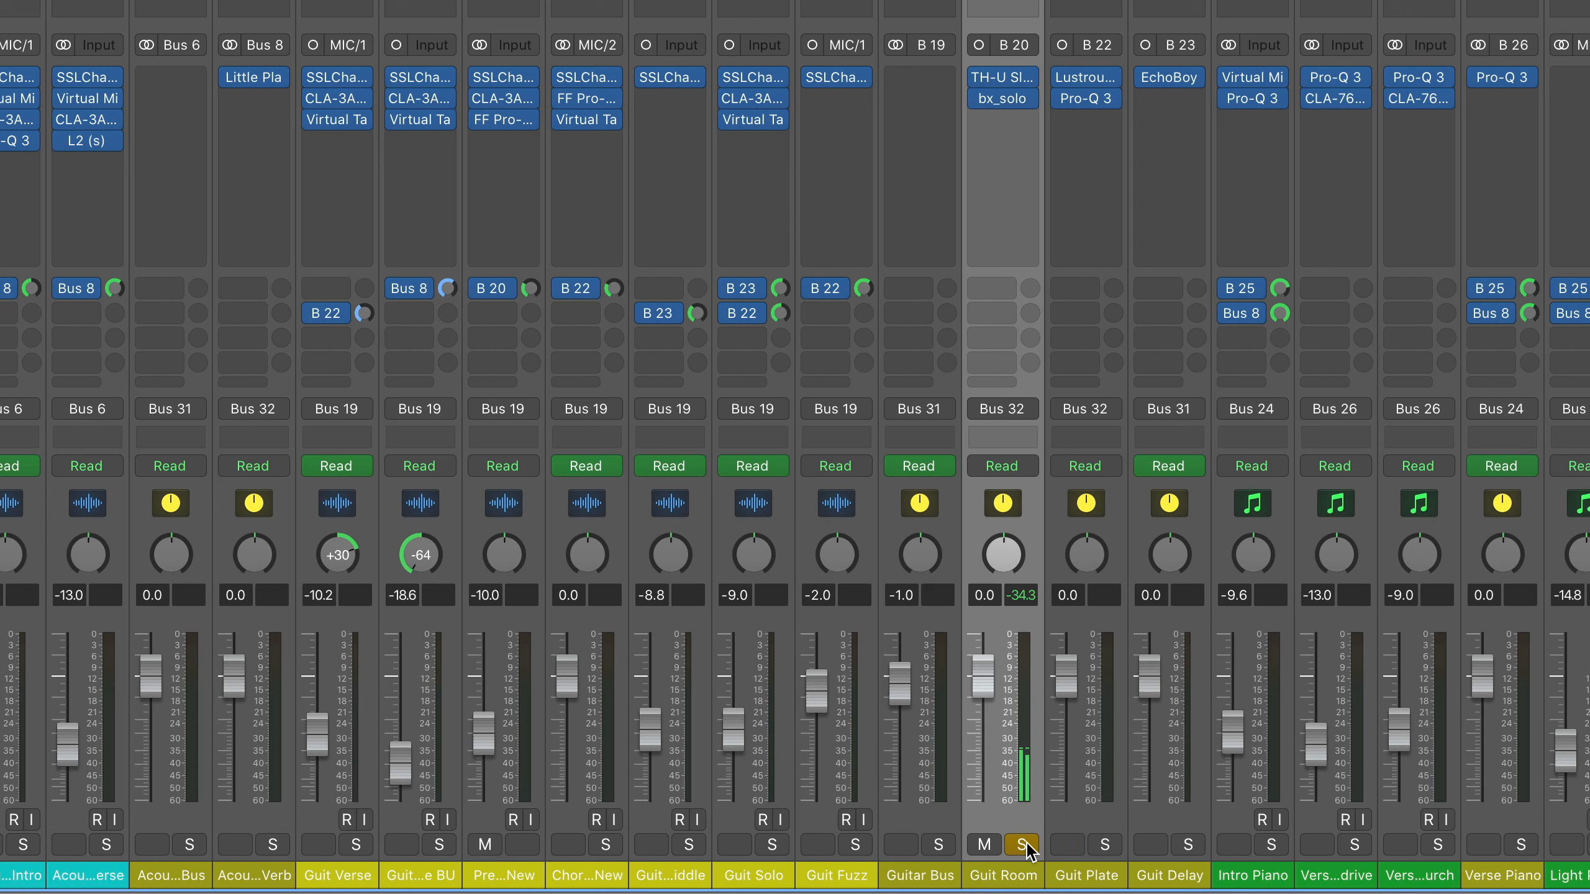
{"action": "left_click", "coordinate": [520, 847]}
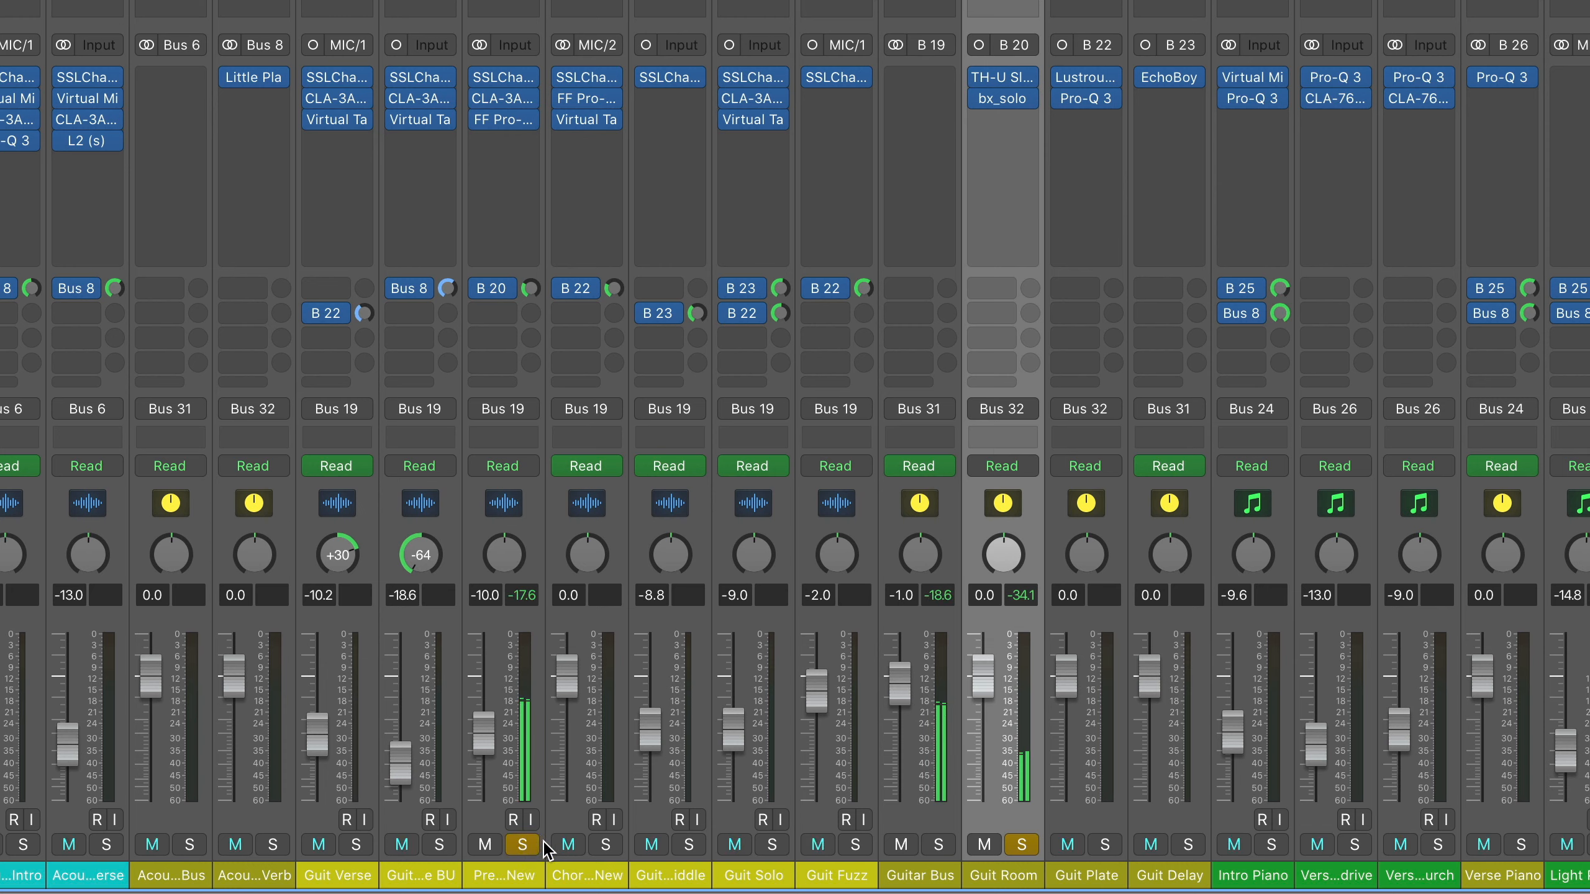
{"action": "left_click", "coordinate": [1023, 846]}
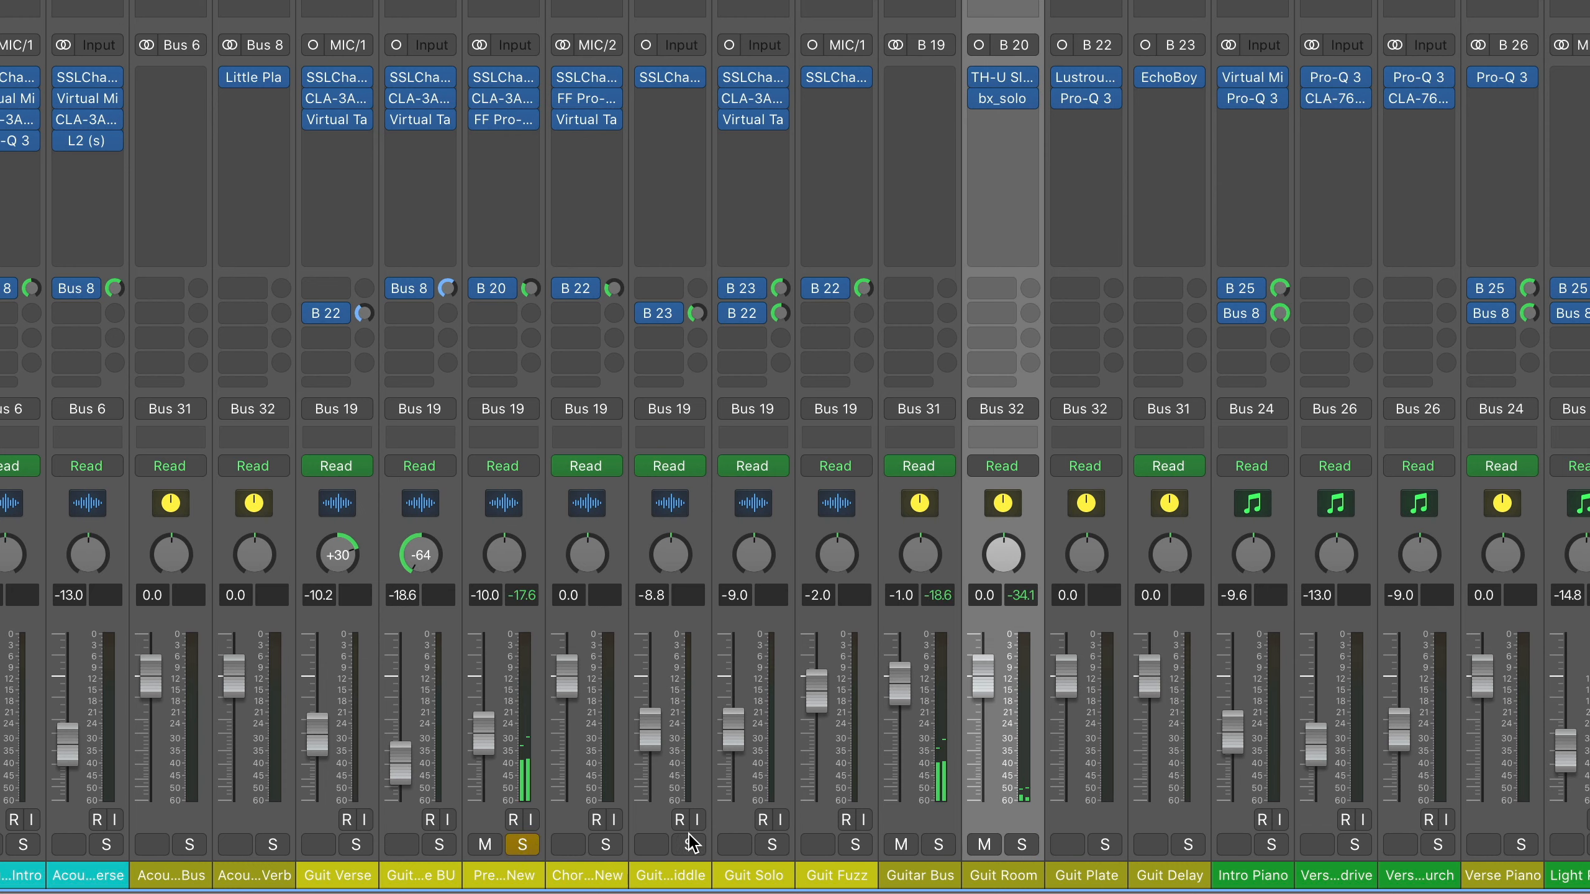
{"action": "left_click", "coordinate": [522, 845]}
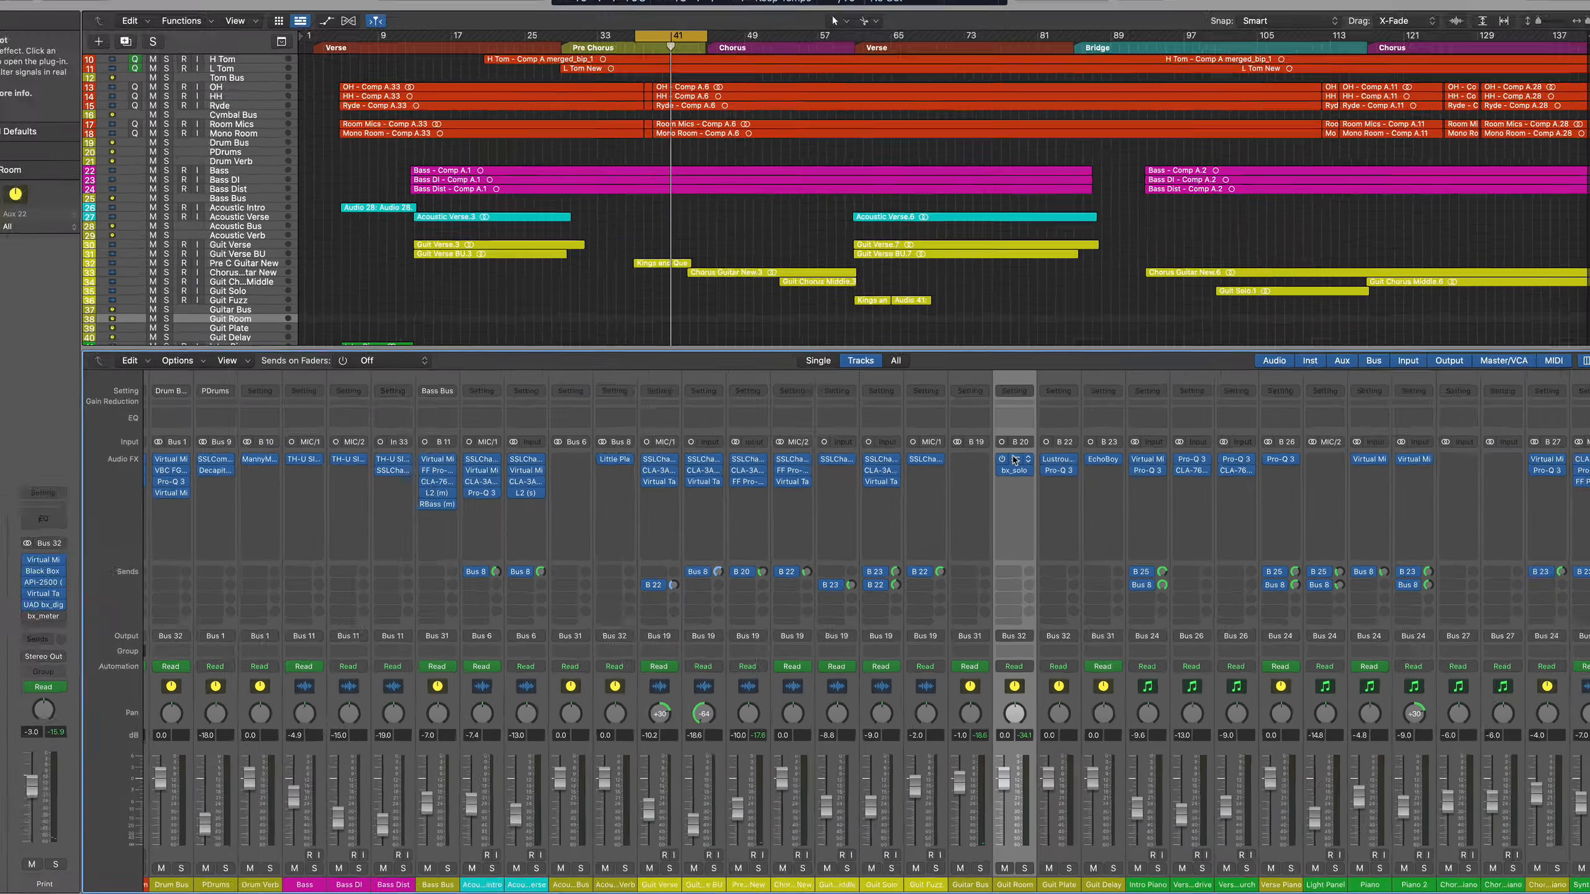
Step: Examine the Room Reverb settings in the TH-U Slate plug-in on the Guit Room channel, and close the plug-in window
{"action": "left_click", "coordinate": [1006, 77]}
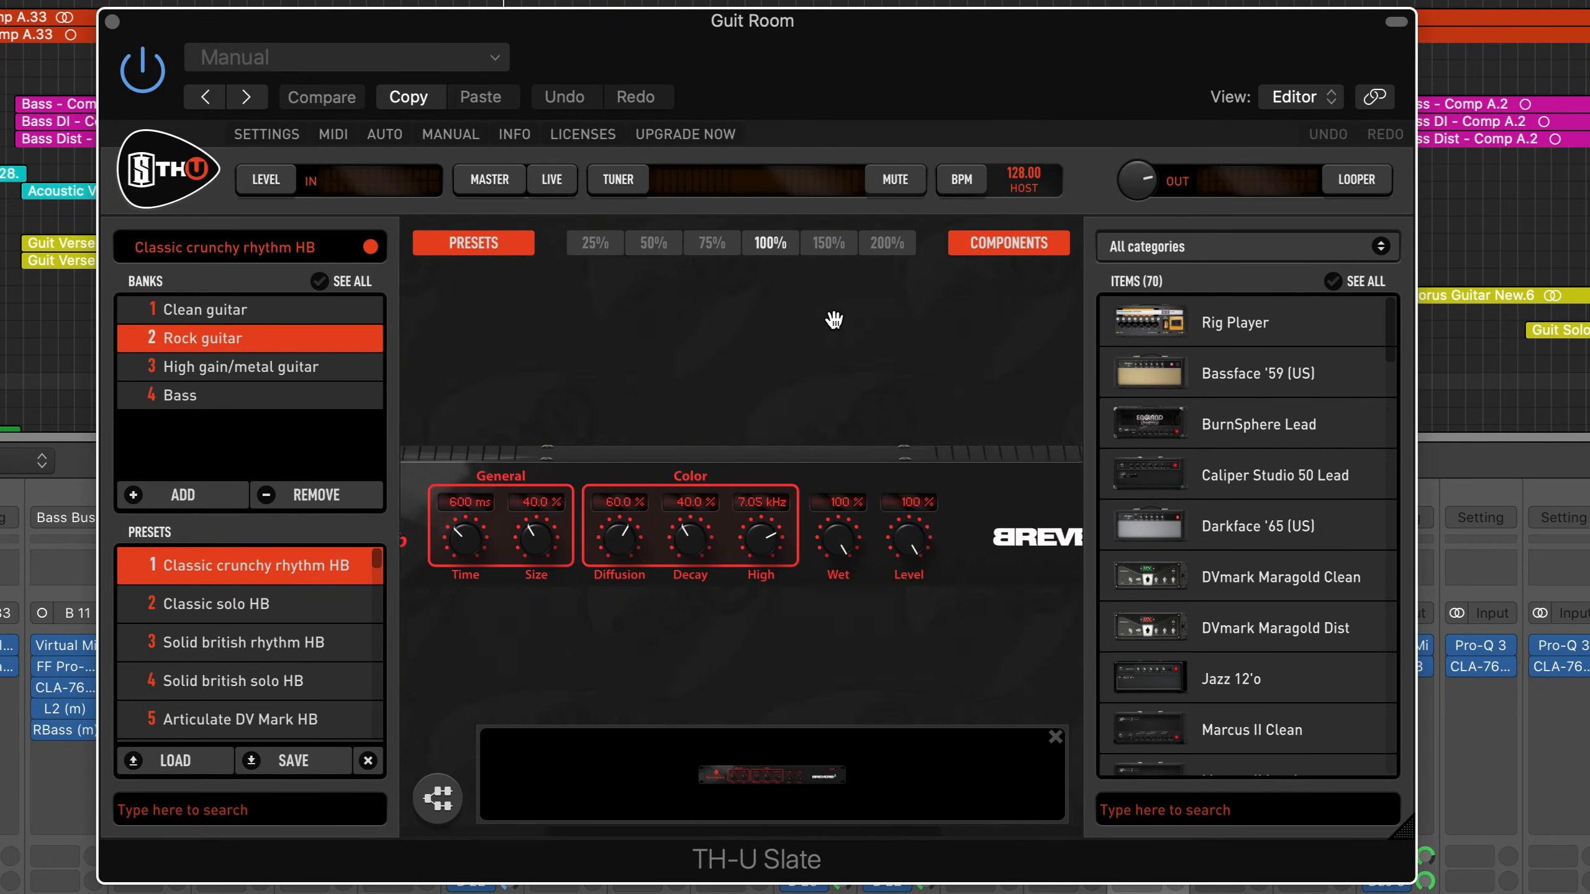
{"action": "scroll", "coordinate": [833, 320], "scroll_direction": "right", "scroll_amount": 5}
{"action": "scroll", "coordinate": [834, 320], "scroll_direction": "left", "scroll_amount": 10}
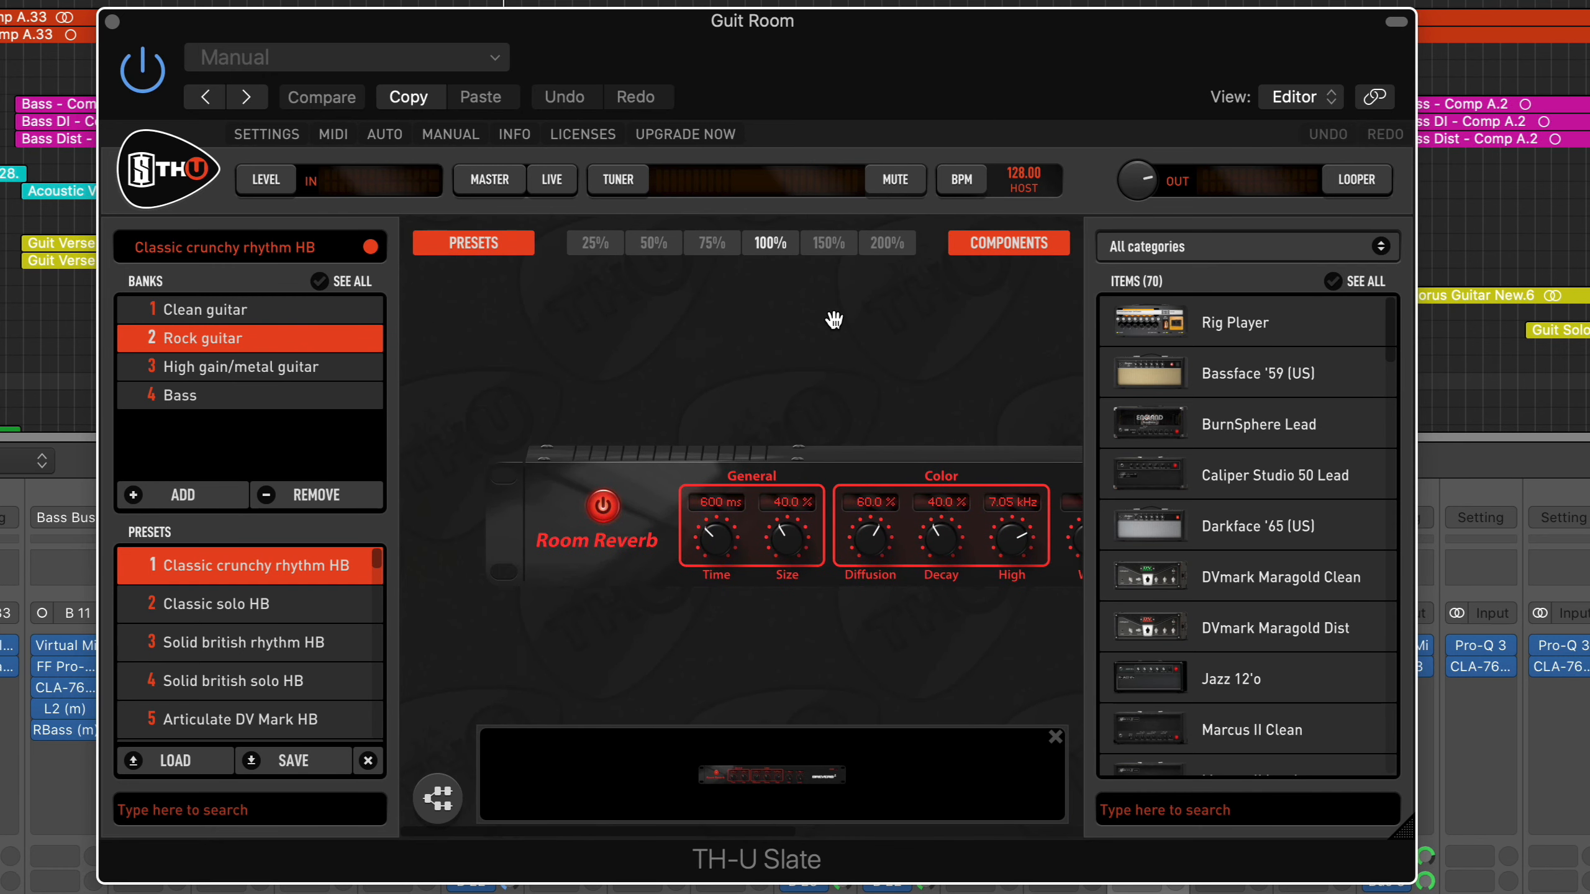
{"action": "scroll", "coordinate": [833, 319], "scroll_direction": "right", "scroll_amount": 5}
{"action": "scroll", "coordinate": [834, 320], "scroll_direction": "left", "scroll_amount": 5}
{"action": "scroll", "coordinate": [834, 320], "scroll_direction": "right", "scroll_amount": 5}
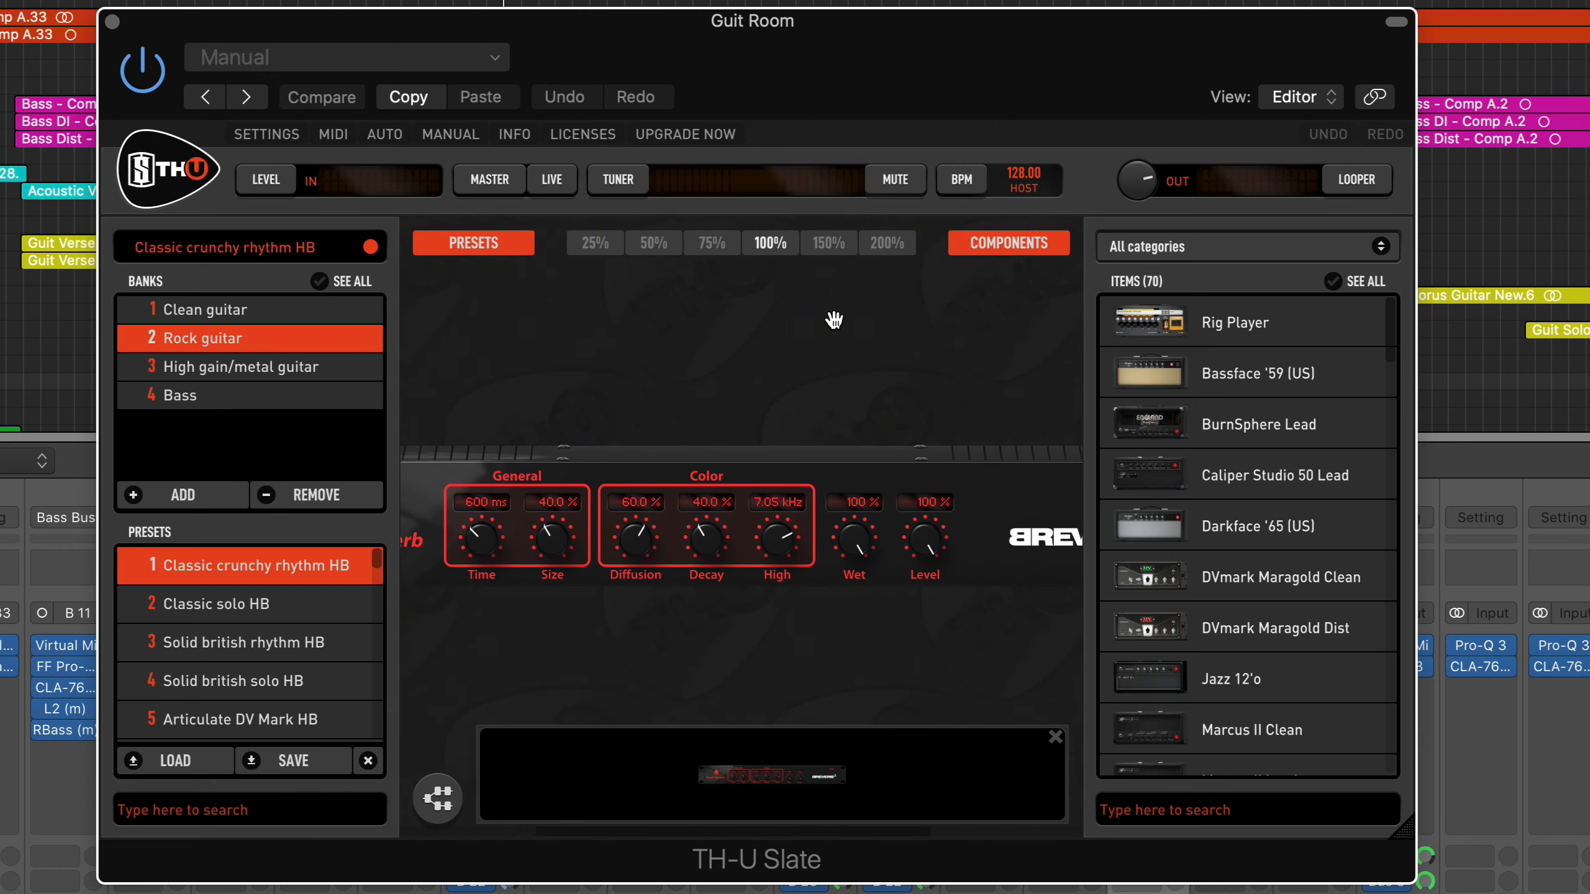
{"action": "scroll", "coordinate": [833, 322], "scroll_direction": "left", "scroll_amount": 5}
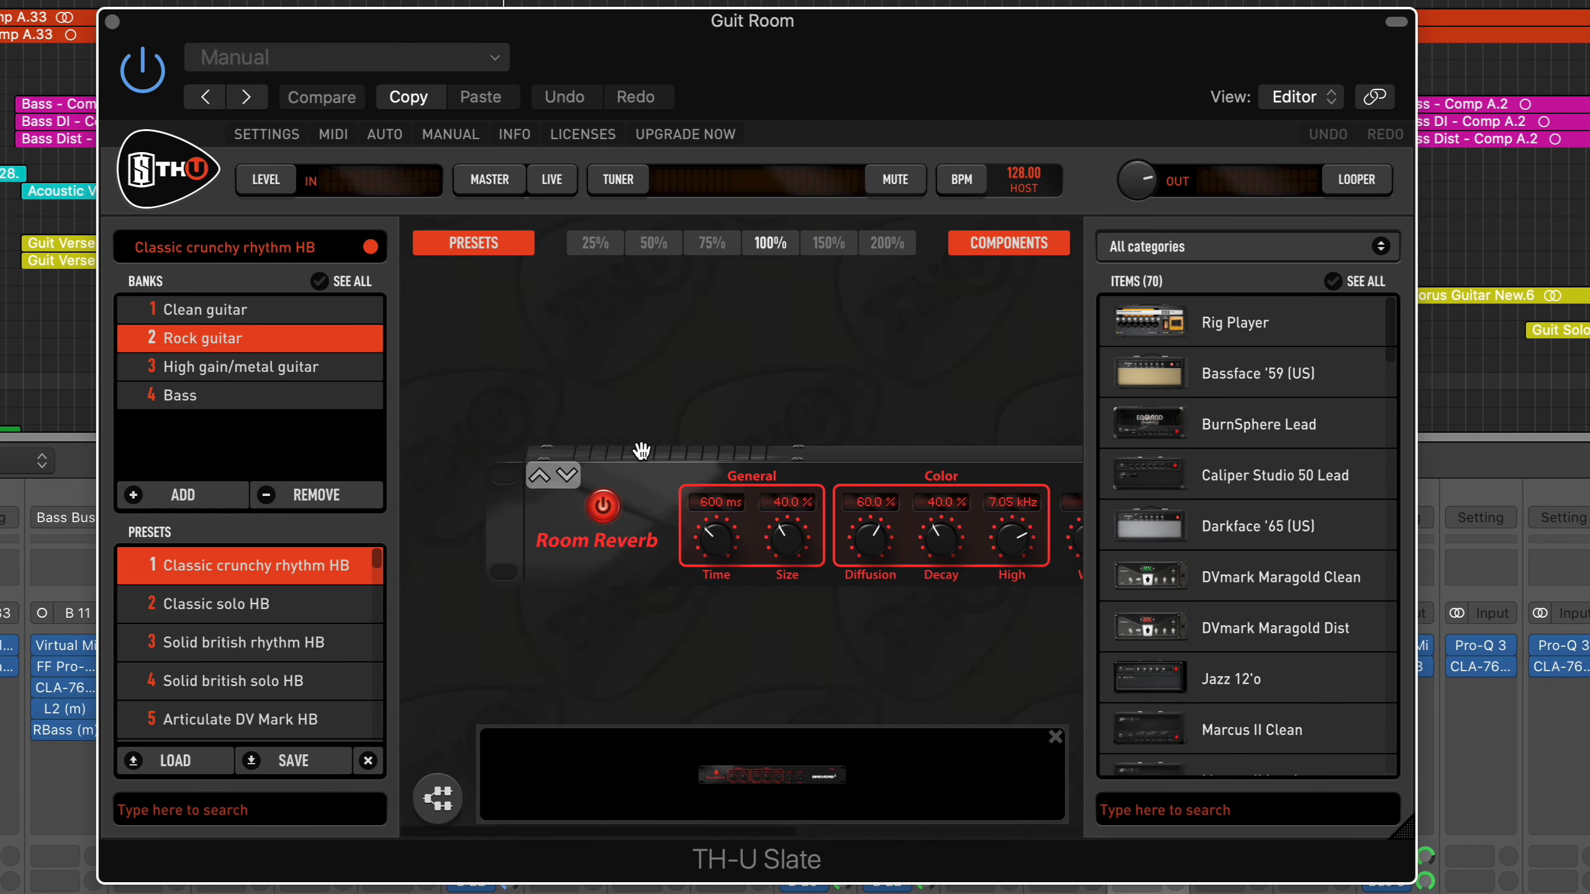
{"action": "scroll", "coordinate": [676, 417], "scroll_direction": "right", "scroll_amount": 5}
{"action": "scroll", "coordinate": [676, 417], "scroll_direction": "right", "scroll_amount": 2}
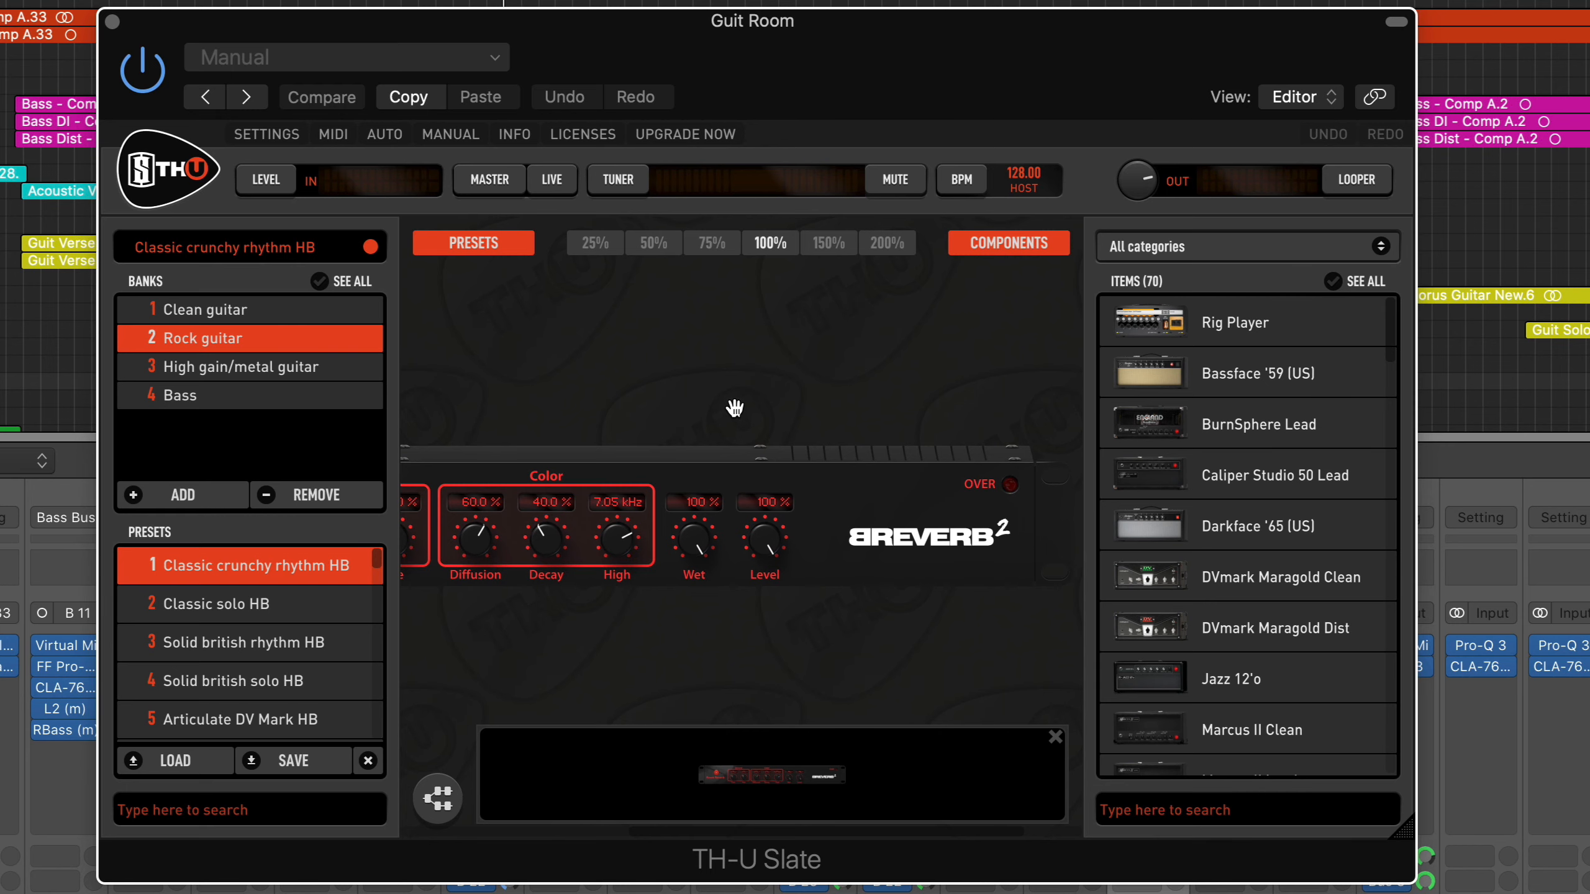
{"action": "scroll", "coordinate": [728, 408], "scroll_direction": "left", "scroll_amount": 7}
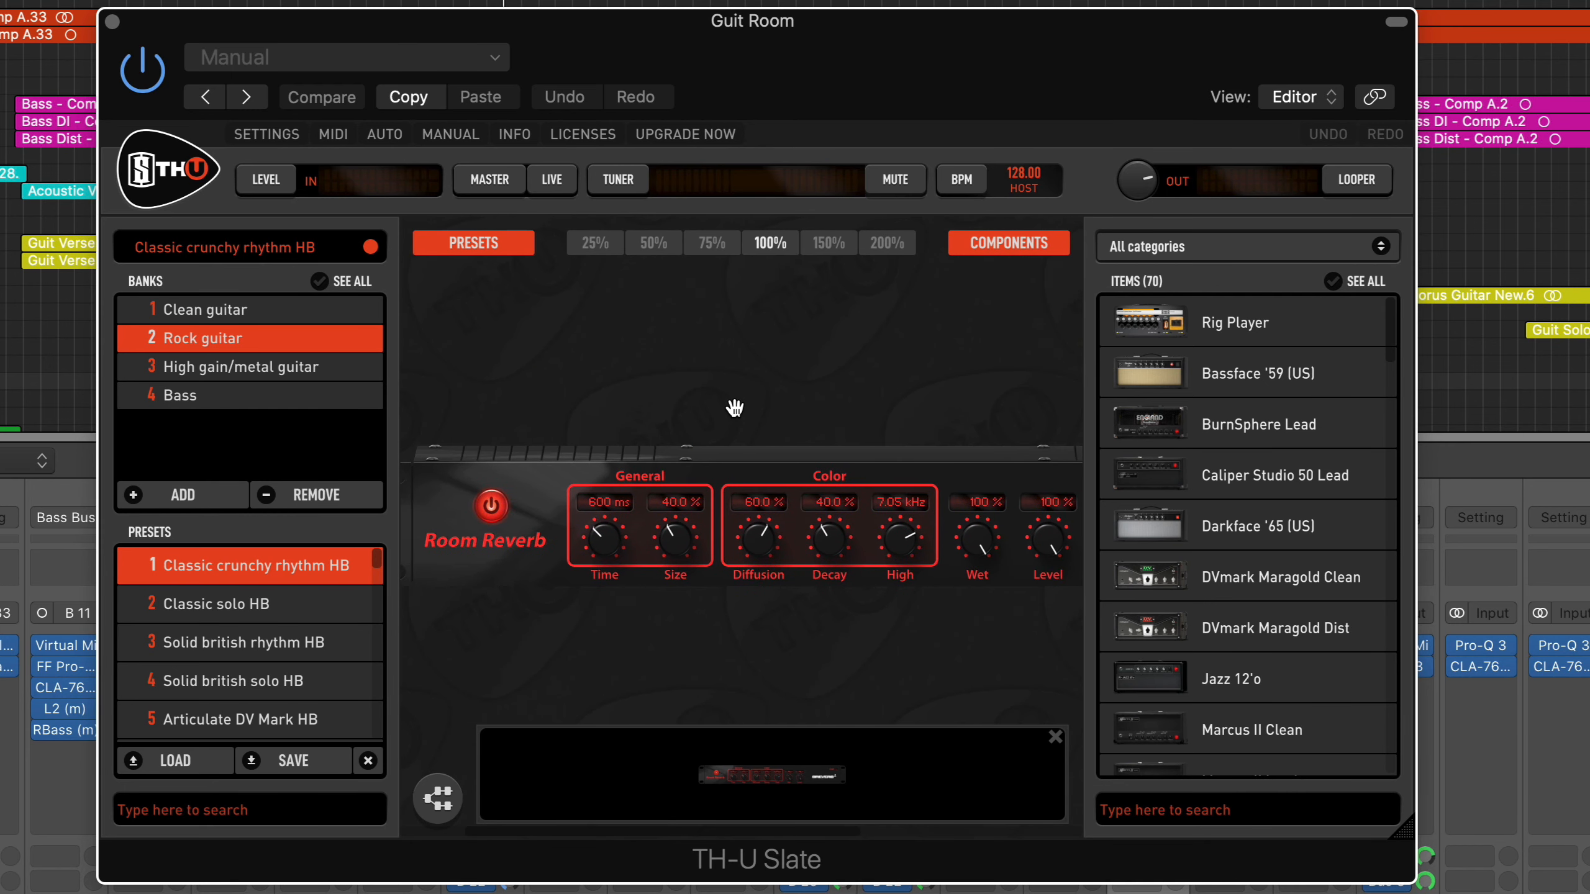
{"action": "scroll", "coordinate": [747, 400], "scroll_direction": "right", "scroll_amount": 5}
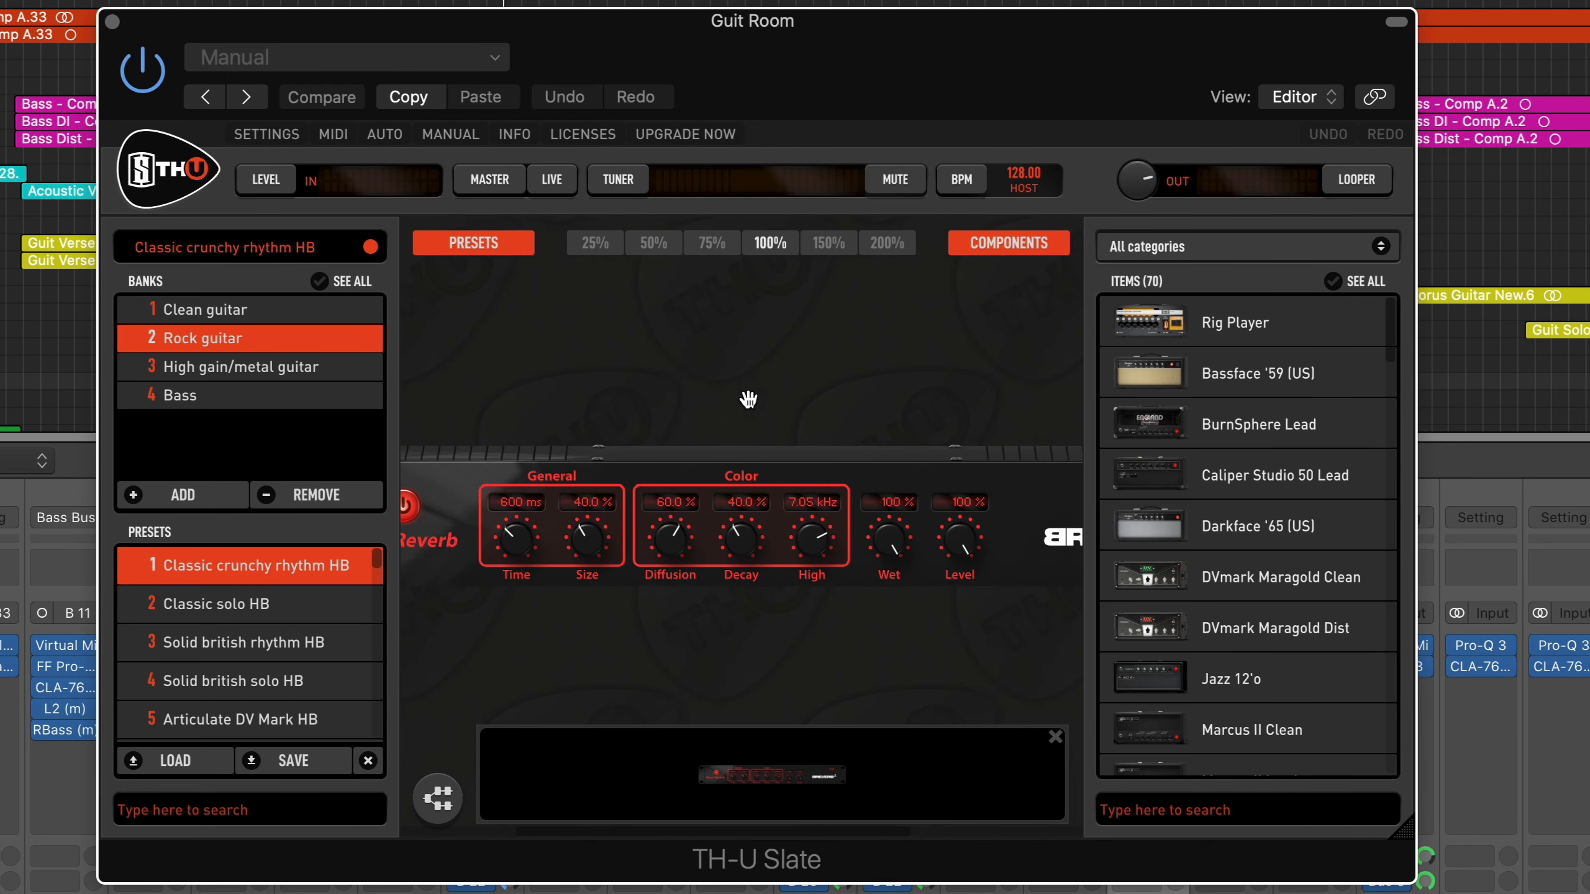
{"action": "scroll", "coordinate": [733, 369], "scroll_direction": "left", "scroll_amount": 6}
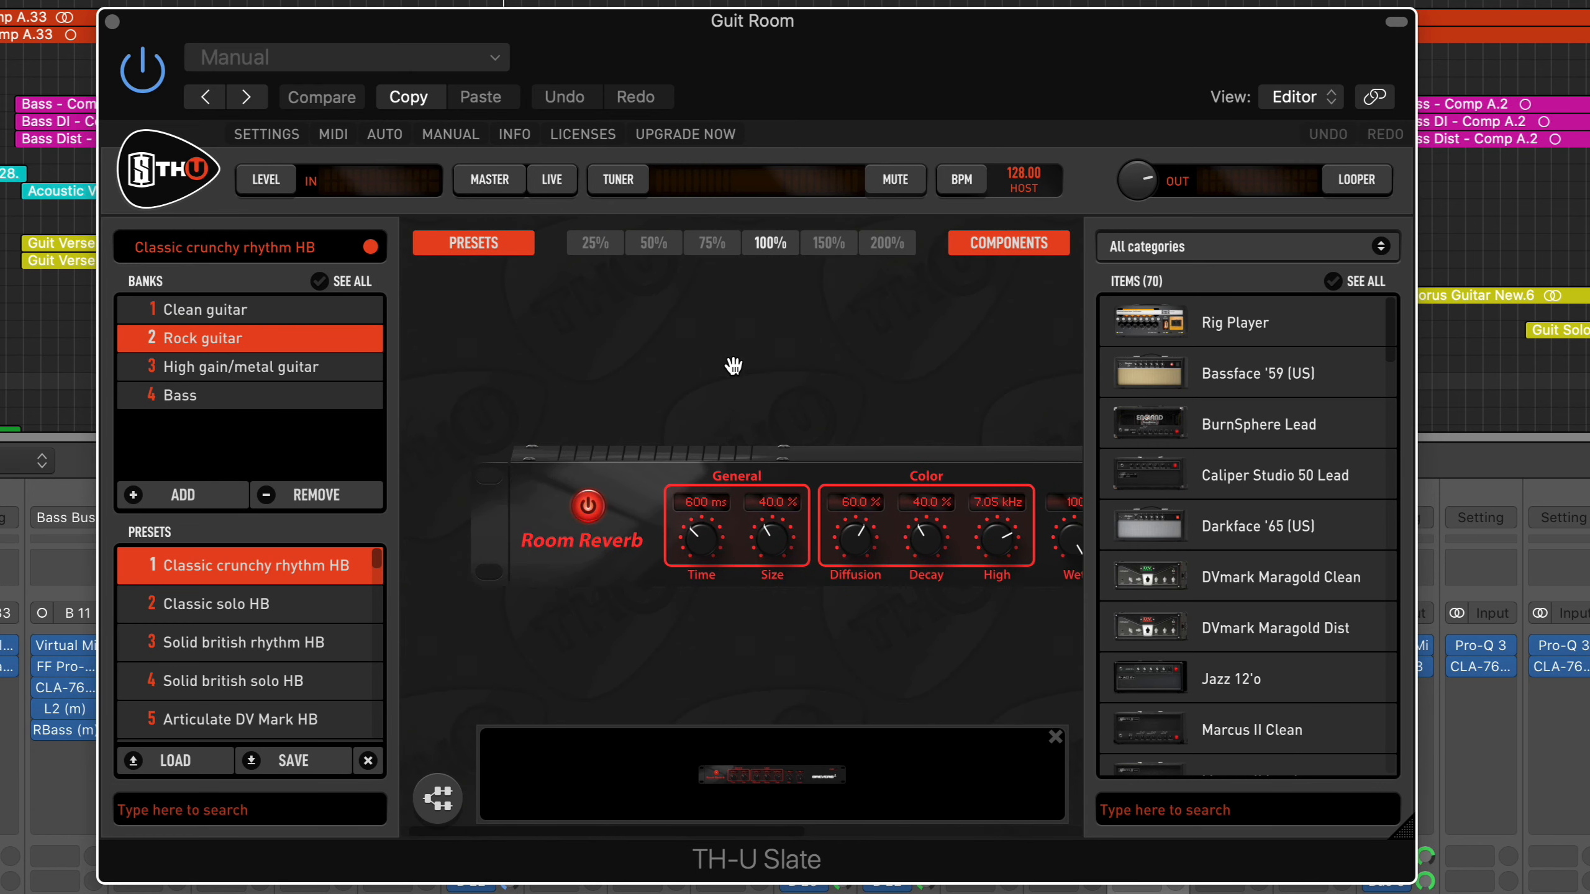
{"action": "scroll", "coordinate": [733, 365], "scroll_direction": "left", "scroll_amount": 1}
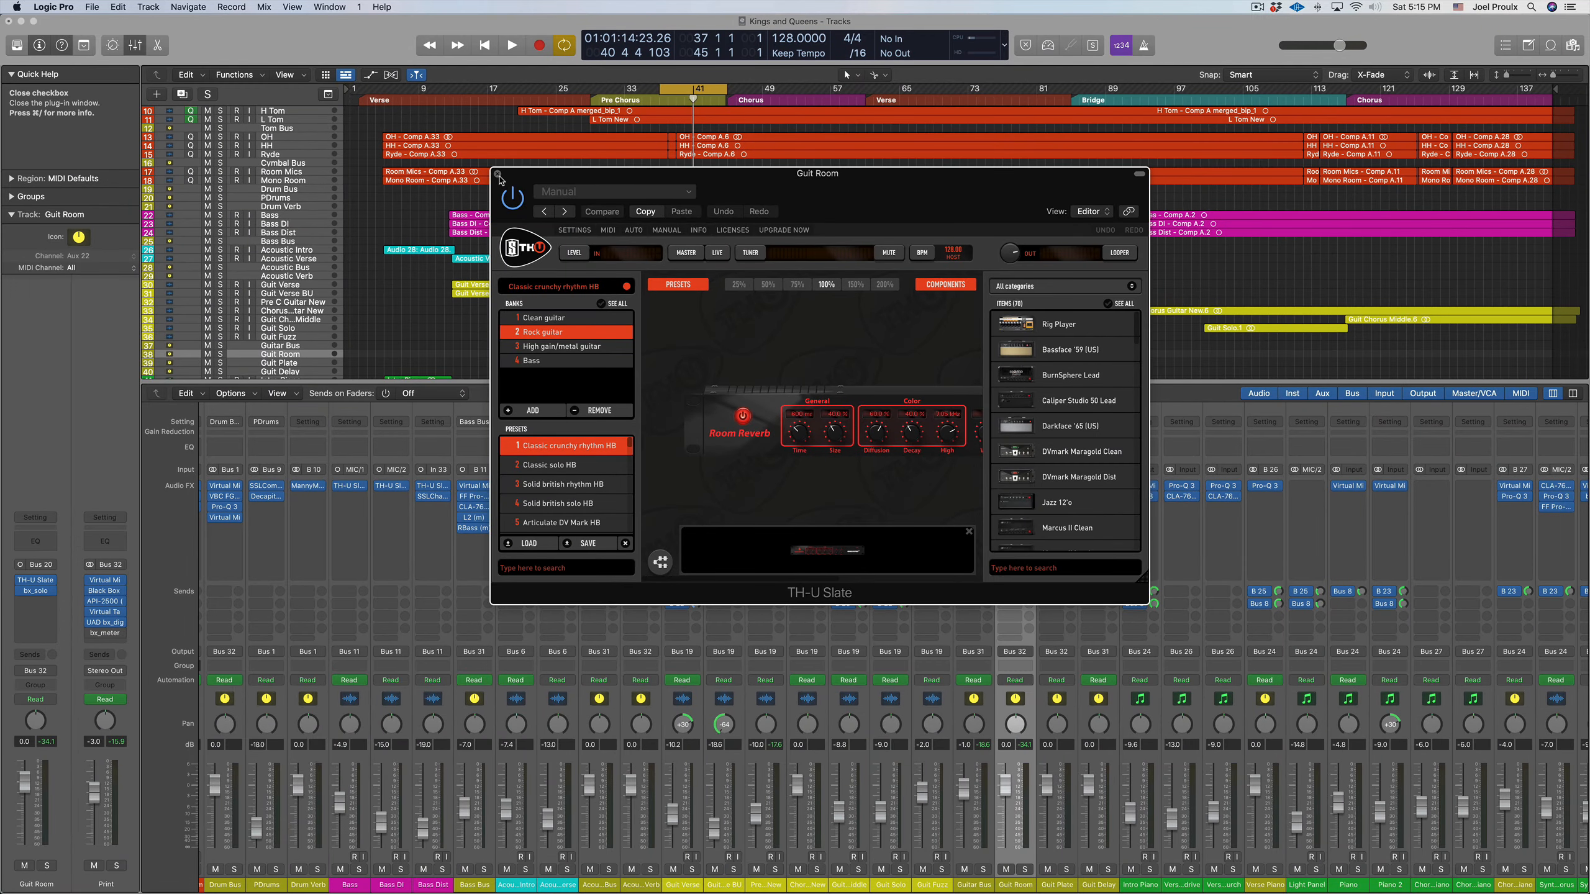
{"action": "left_click", "coordinate": [498, 175]}
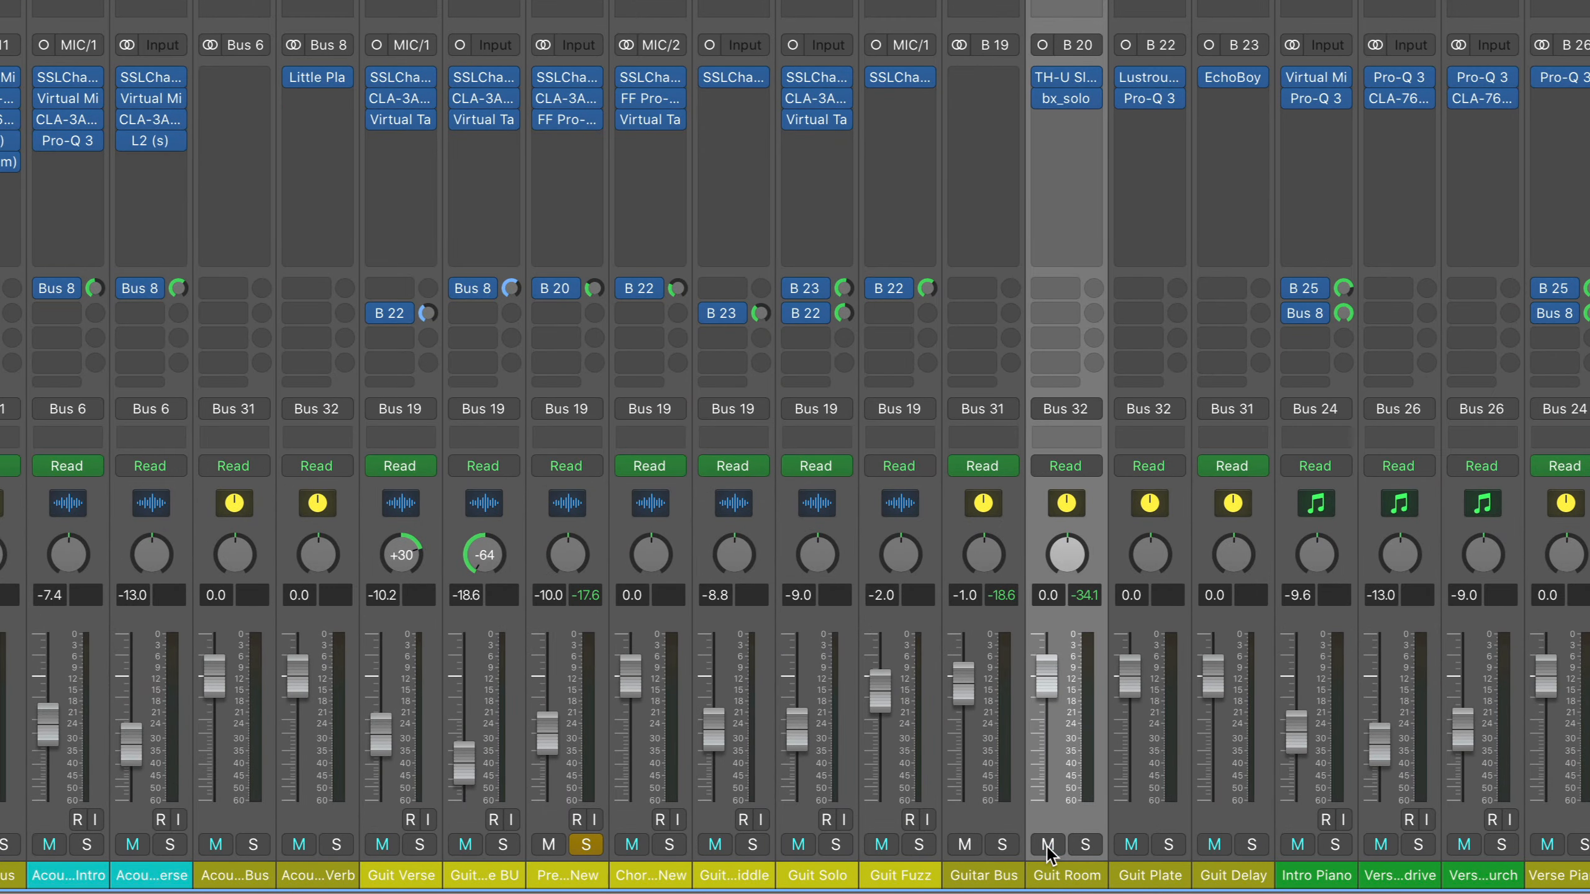
Step: Mute and unmute the Guit Room channel to compare the soloed pre-chorus guitar without and with room reverb
{"action": "left_click", "coordinate": [1047, 846]}
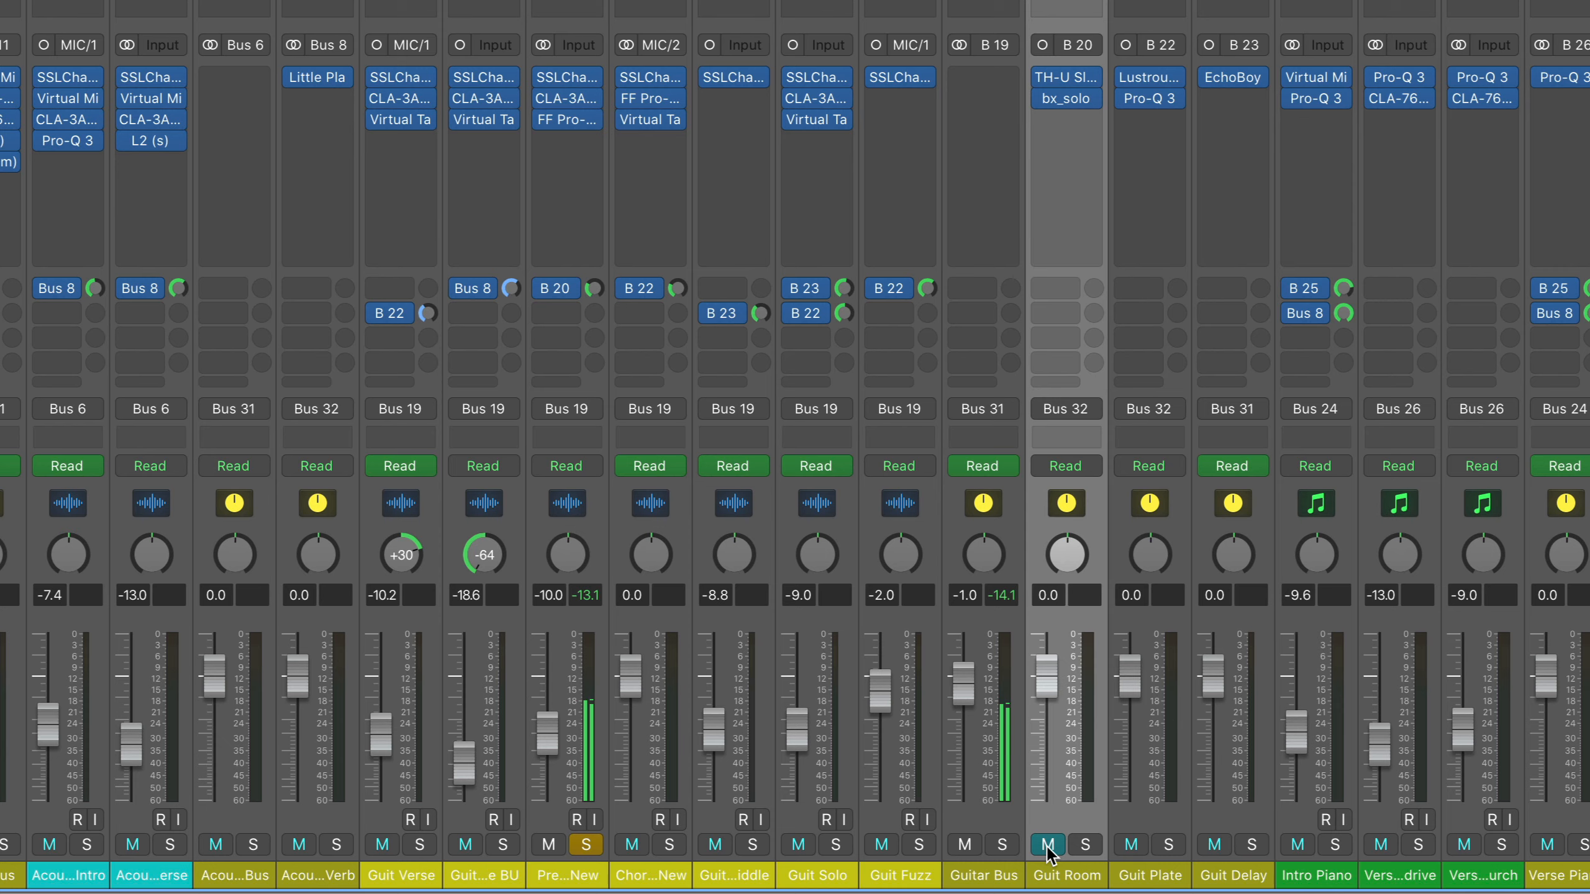
{"action": "left_click", "coordinate": [1048, 845]}
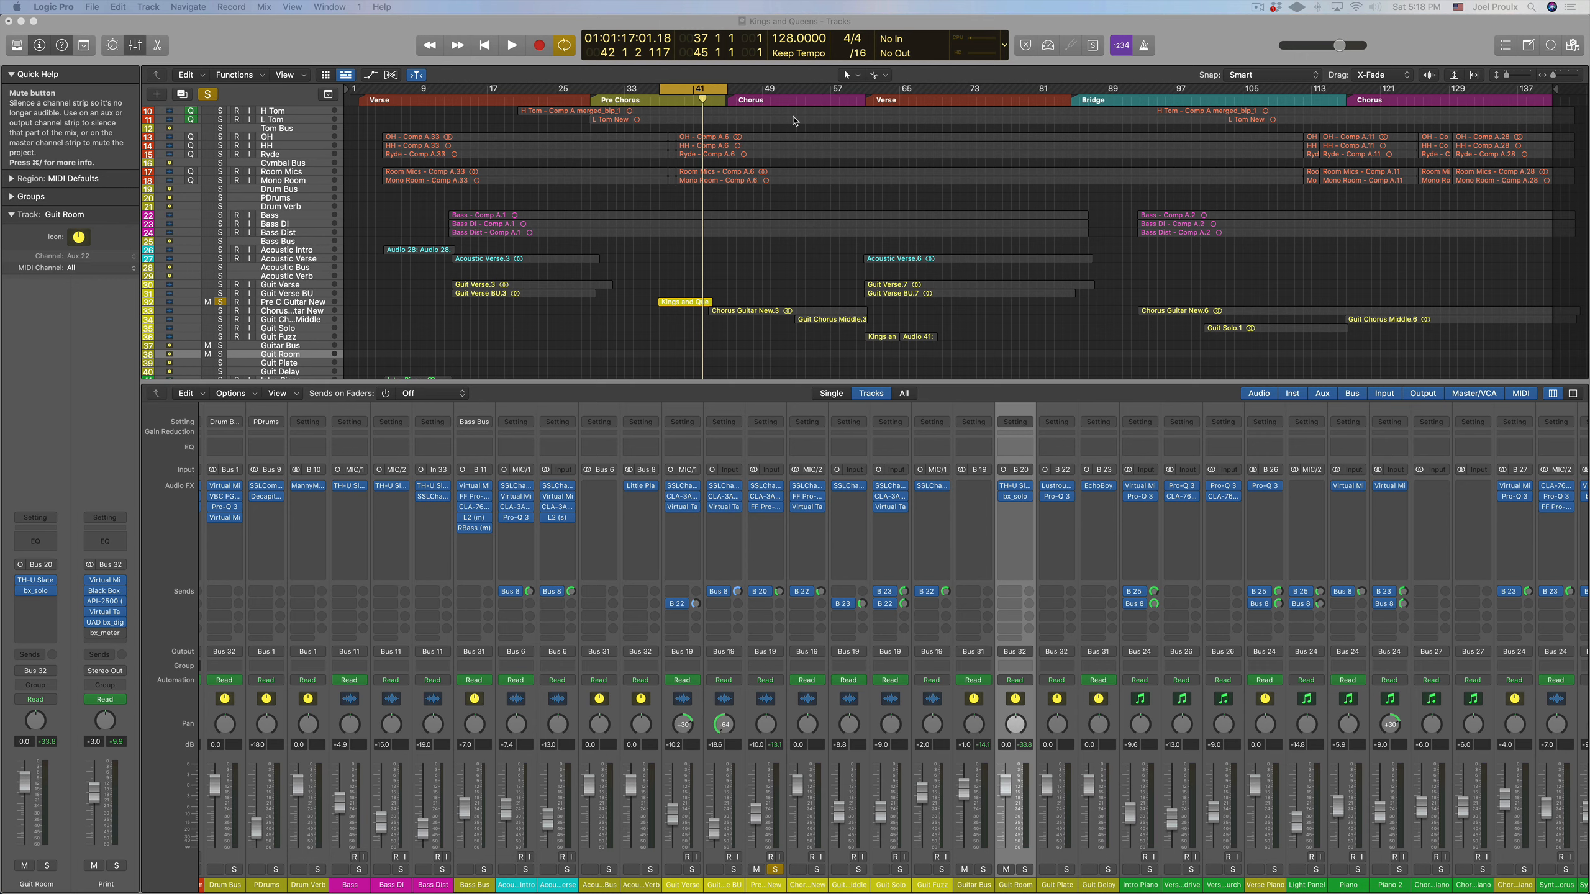
Step: Select the Guit Plate channel and move the playhead to the start of the second verse at bar 61
{"action": "left_click", "coordinate": [698, 89]}
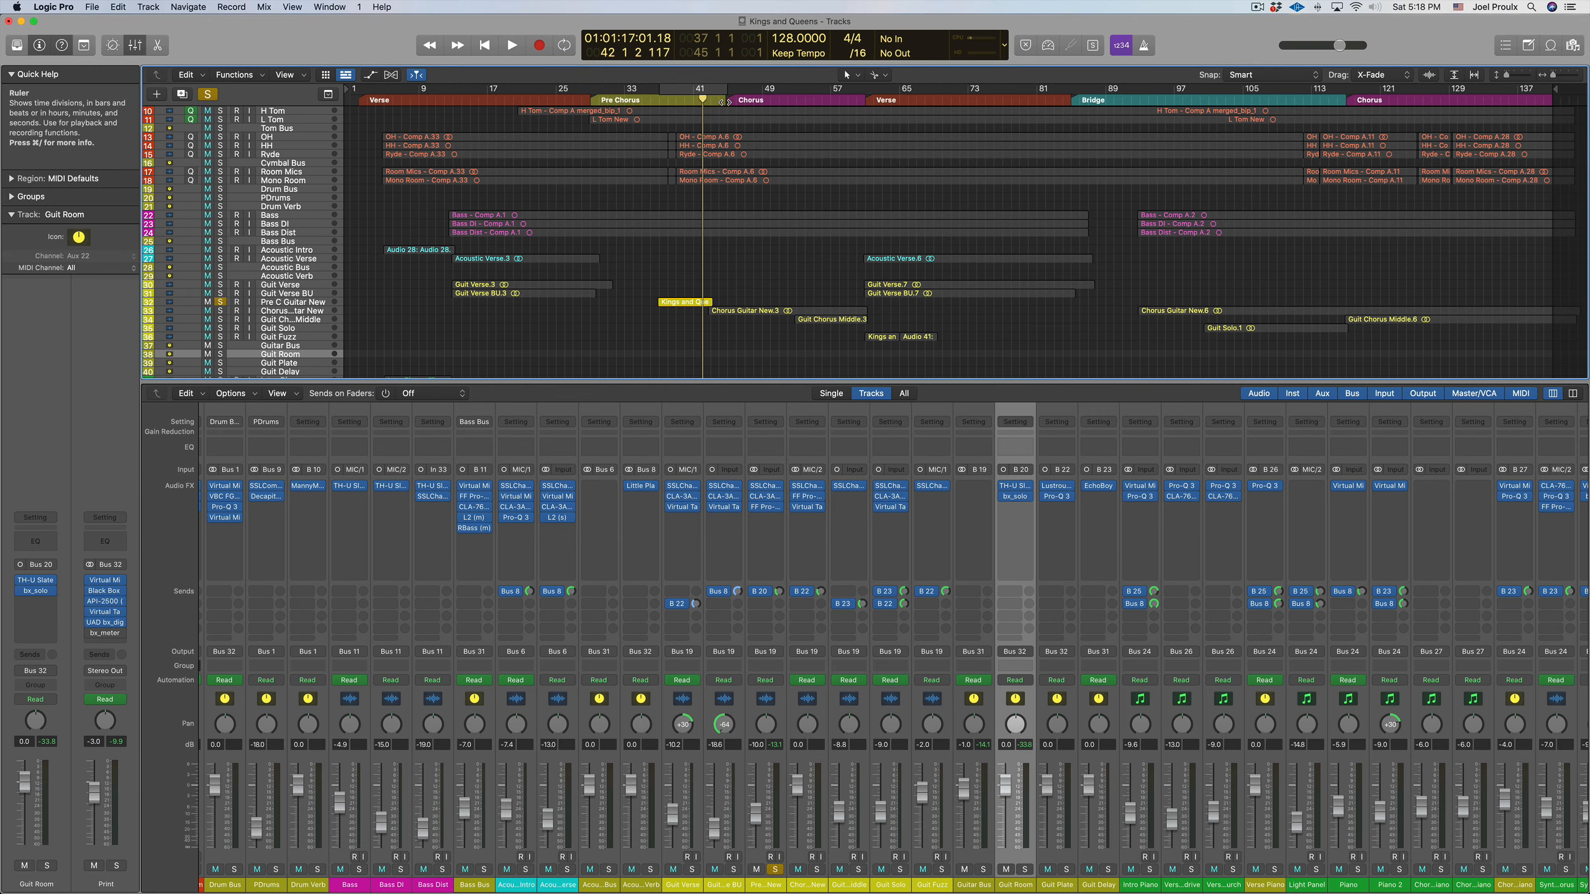
{"action": "left_click", "coordinate": [727, 100]}
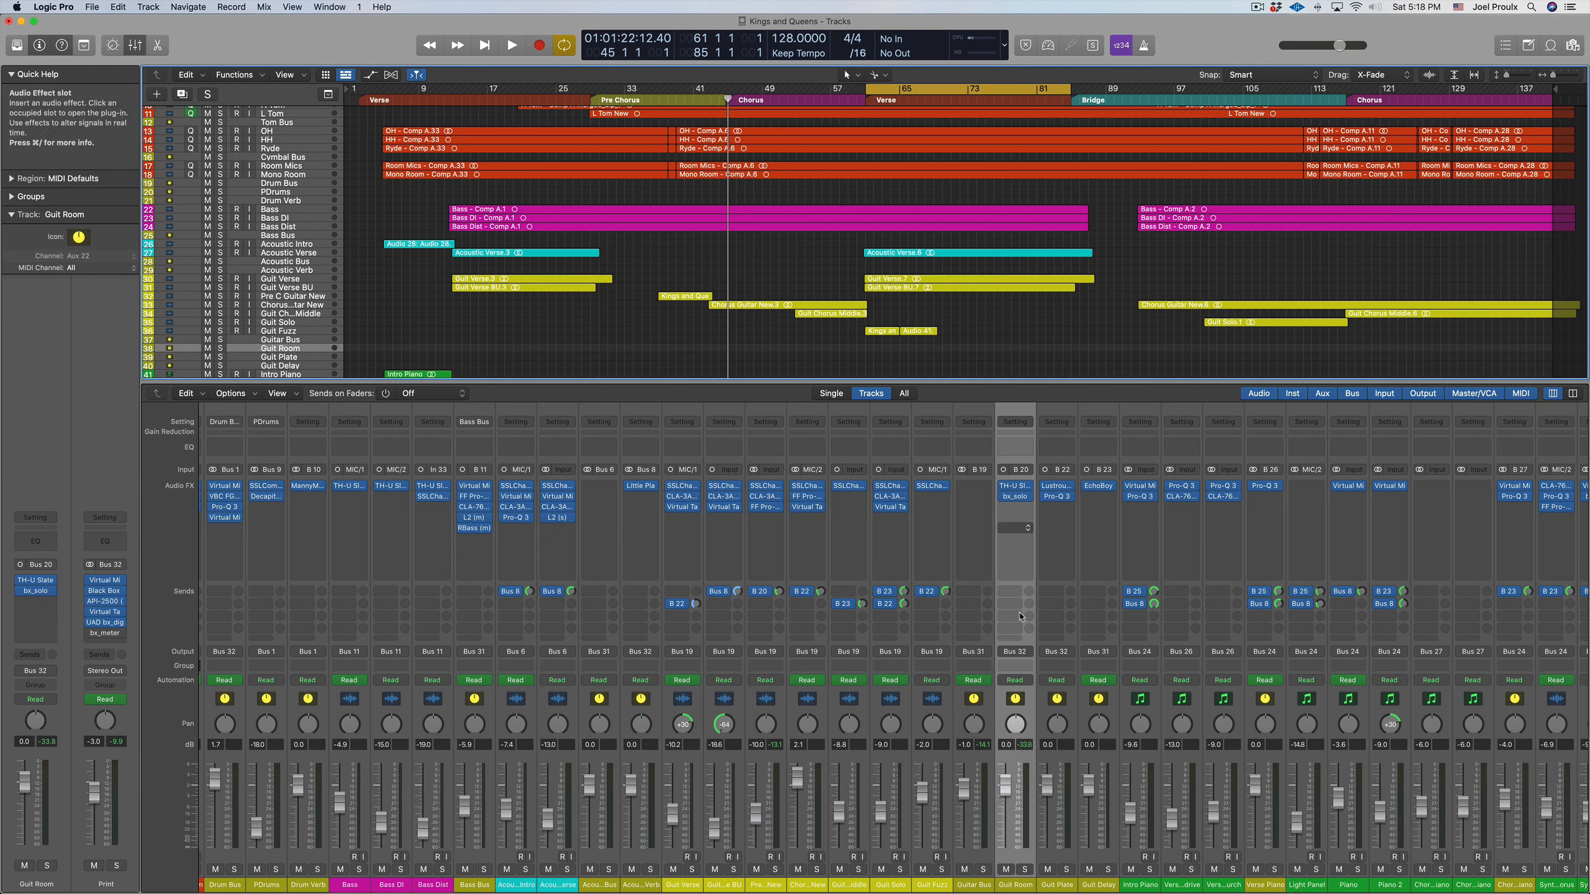
{"action": "left_click", "coordinate": [1063, 887]}
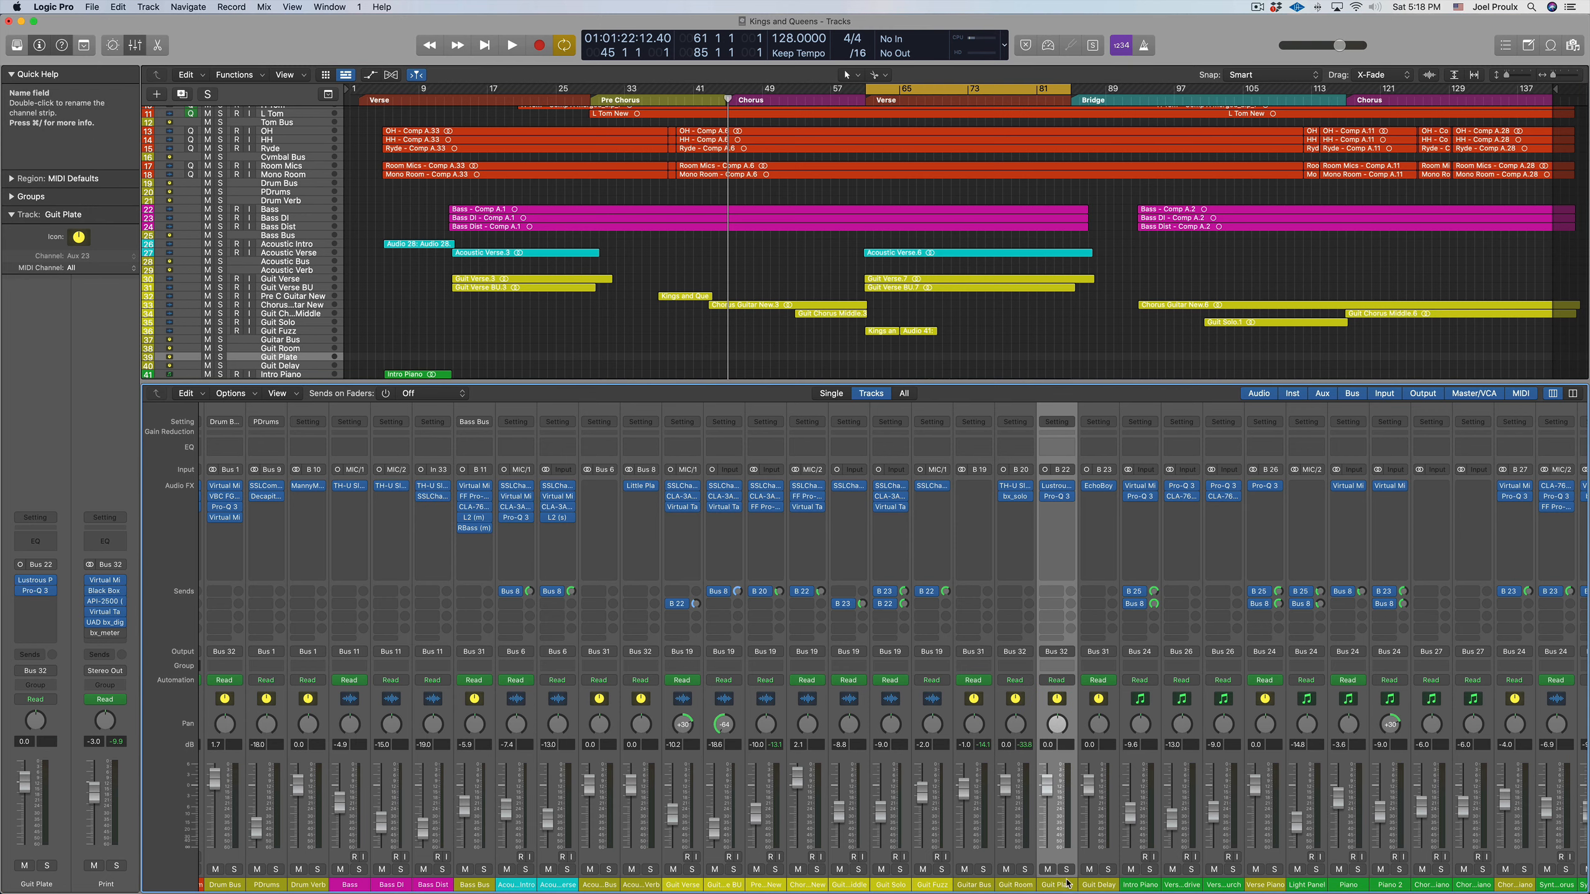
{"action": "left_click", "coordinate": [873, 100]}
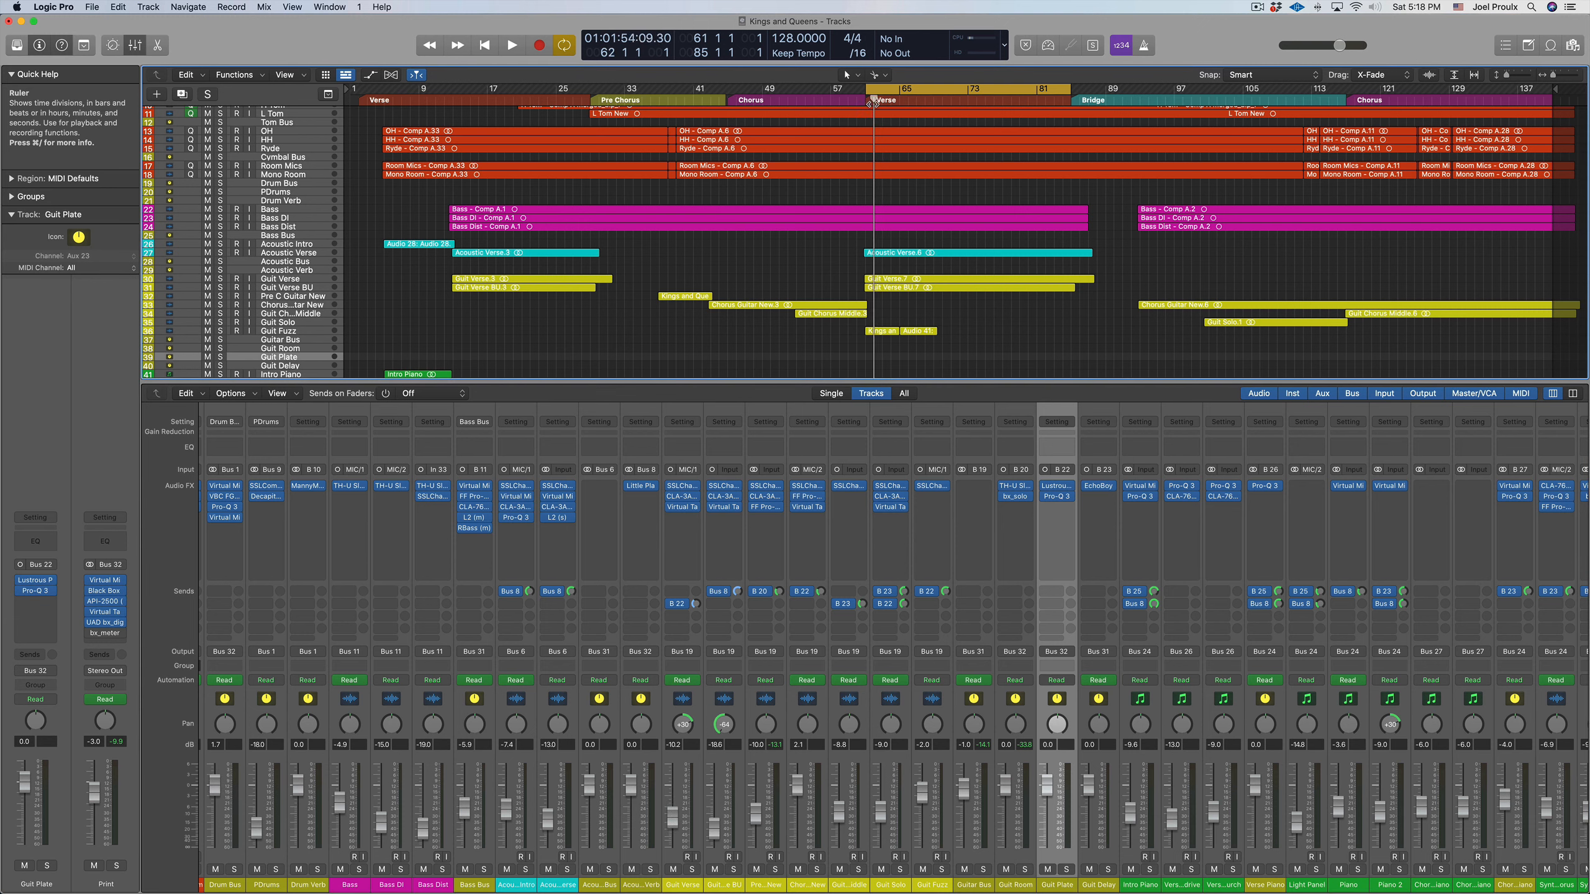
{"action": "left_click", "coordinate": [873, 100]}
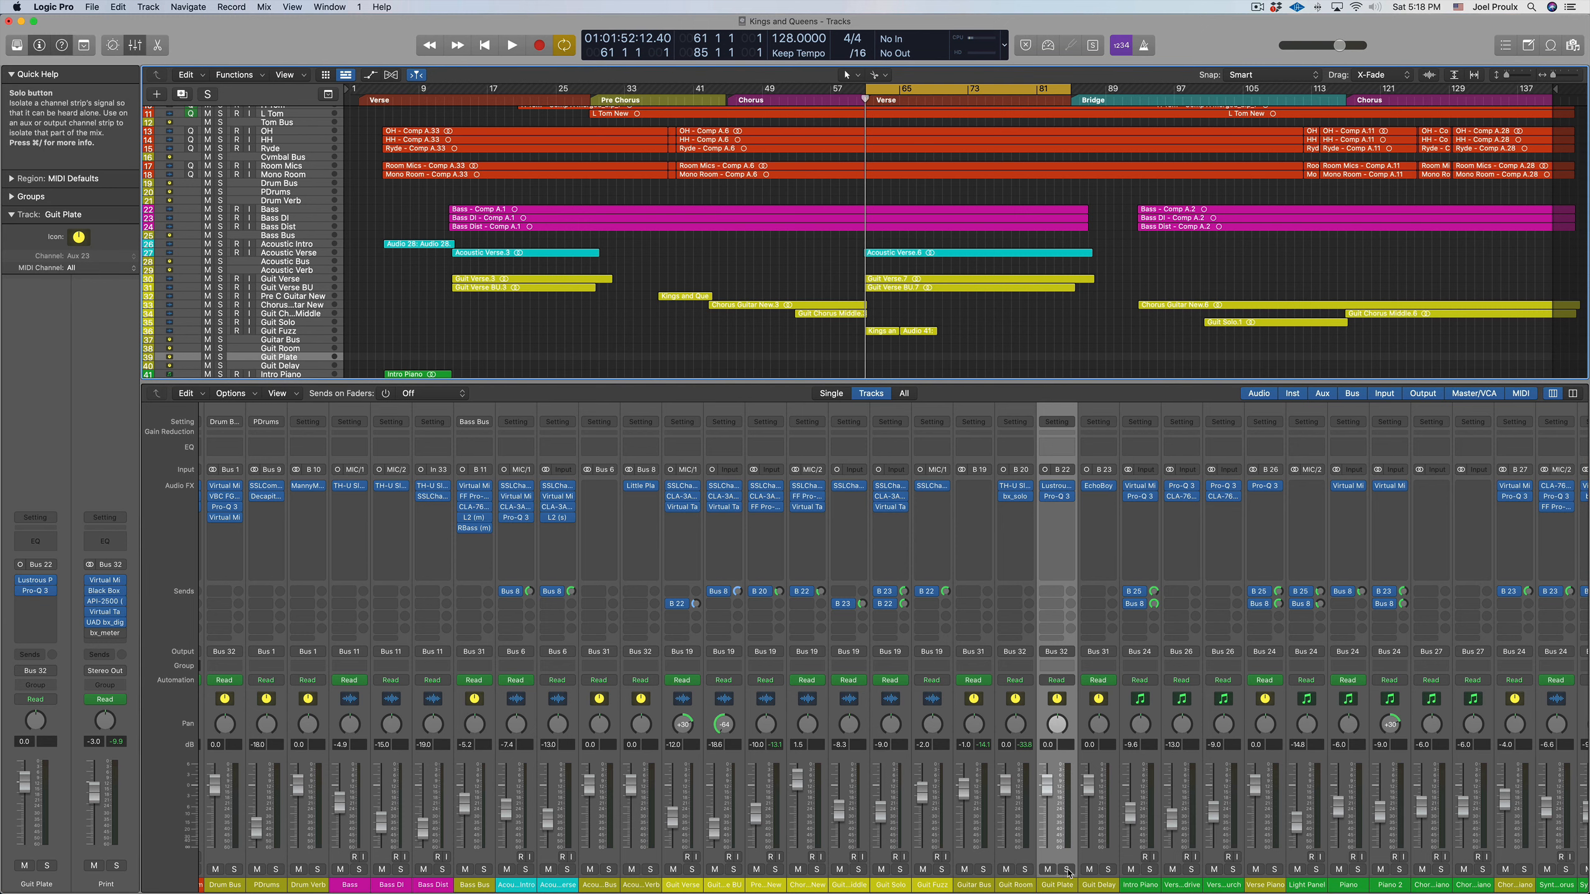
Step: Play the second verse from bar 61, solo the Guit Fuzz channel, and stop playback
{"action": "key", "text": "space"}
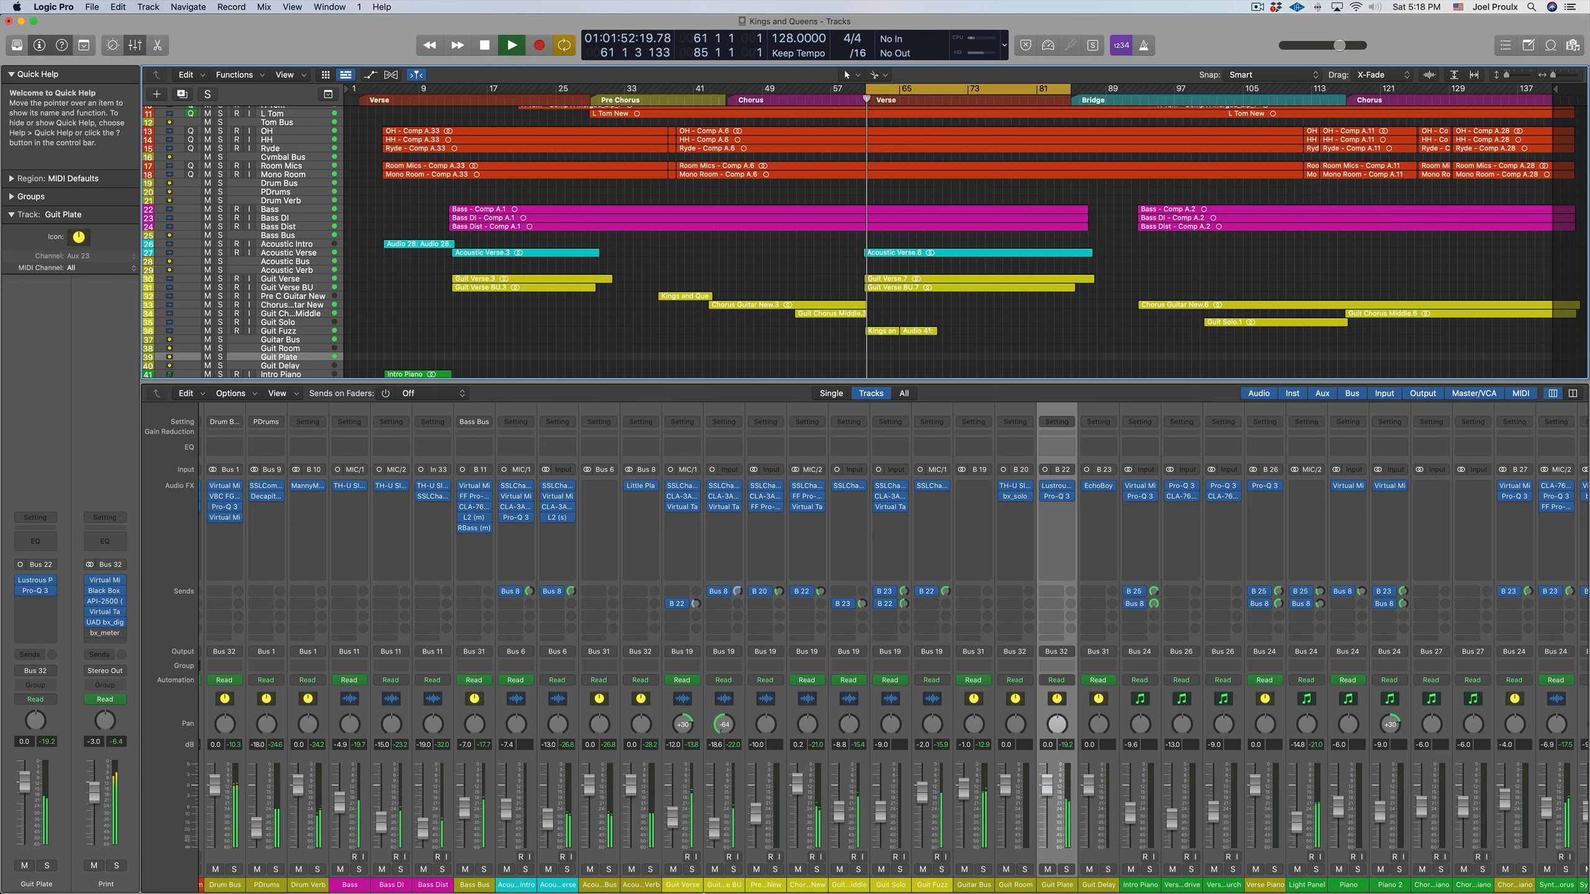
{"action": "left_click", "coordinate": [941, 869]}
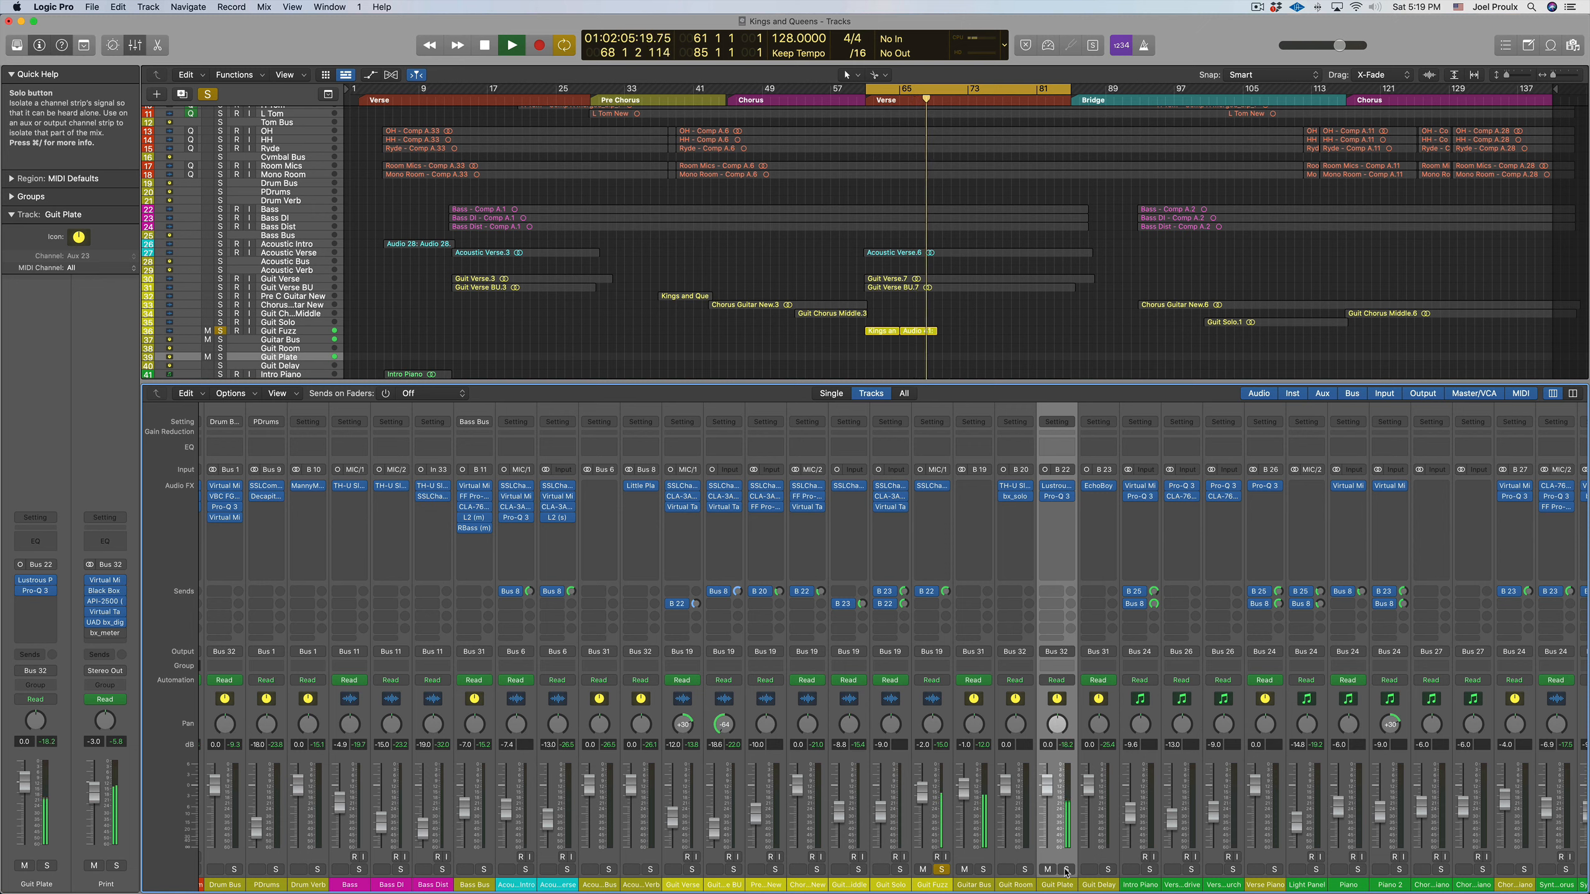
{"action": "key", "text": "space"}
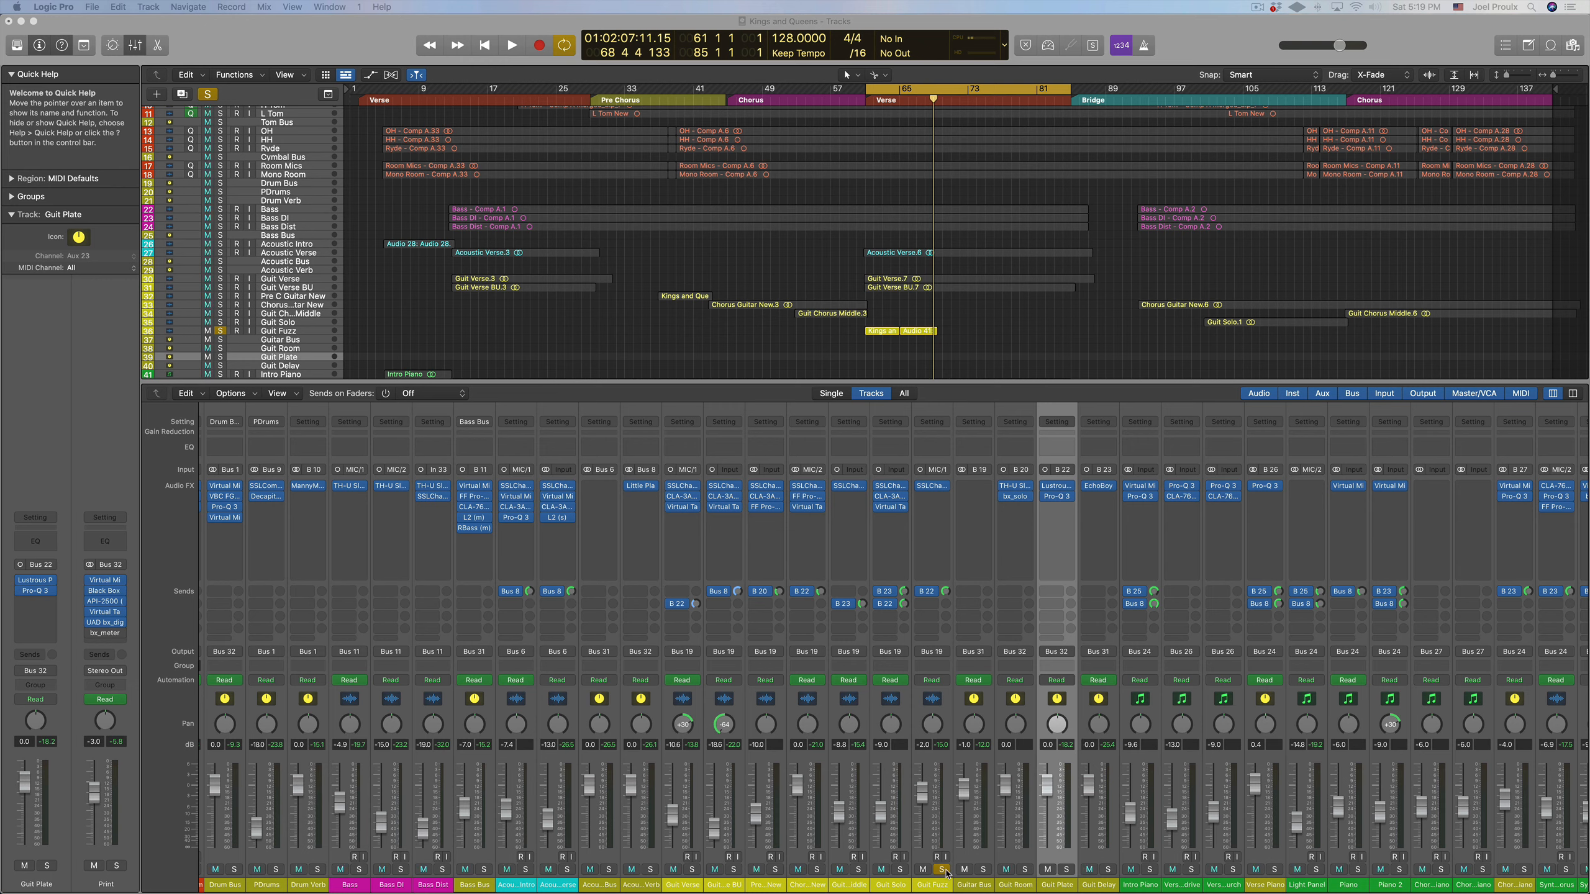
Step: Clear the Guit Fuzz solo and solo only the Guit Plate channel
{"action": "left_click", "coordinate": [1065, 870], "text": "alt"}
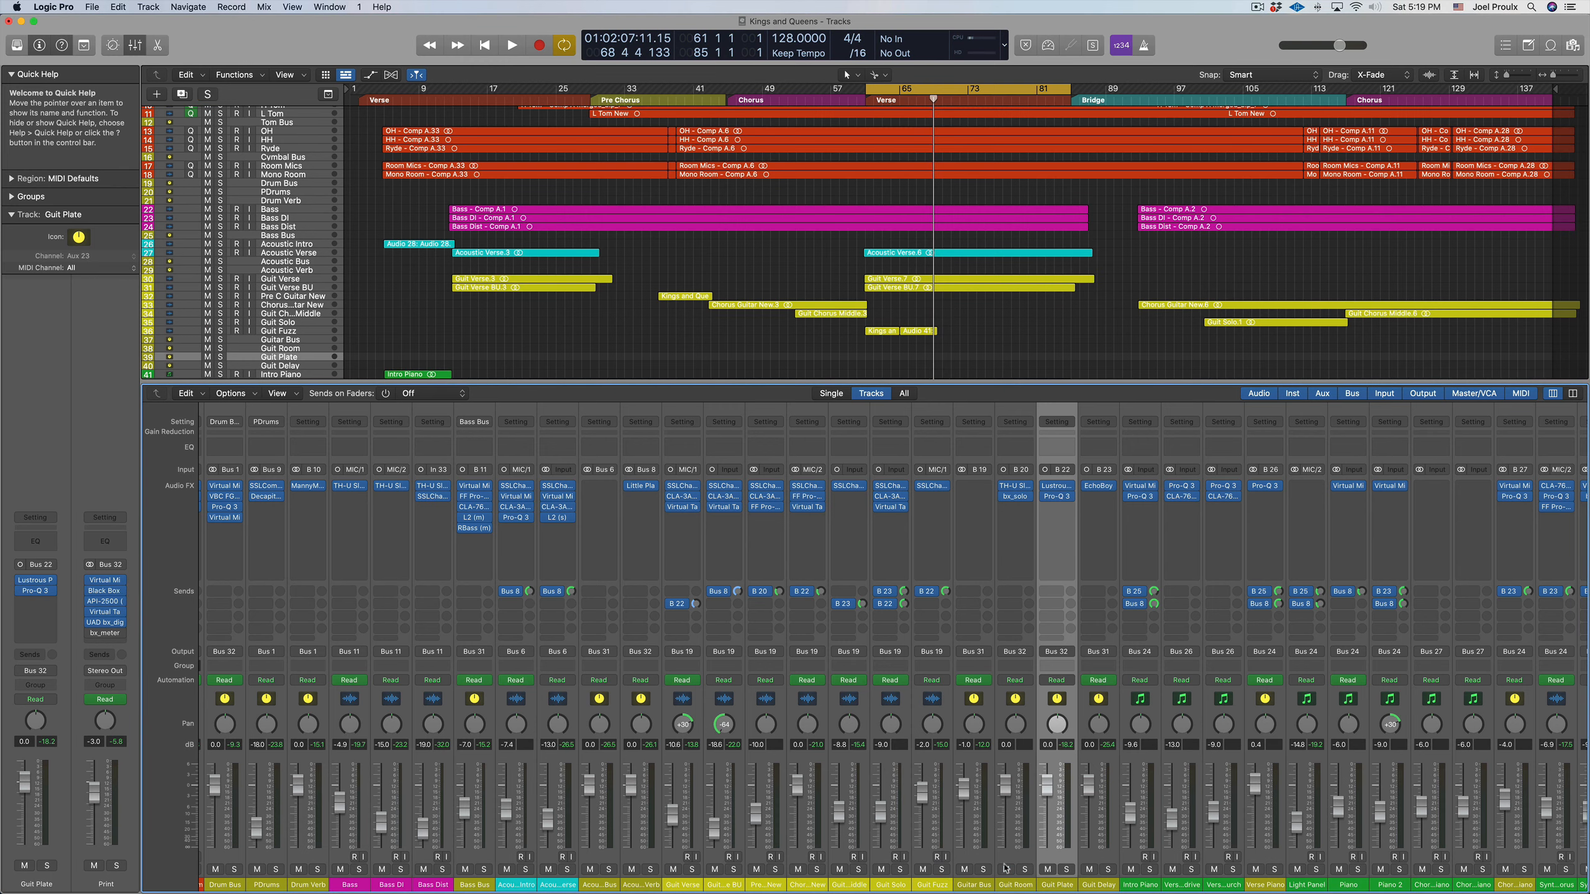
{"action": "left_click", "coordinate": [1066, 871]}
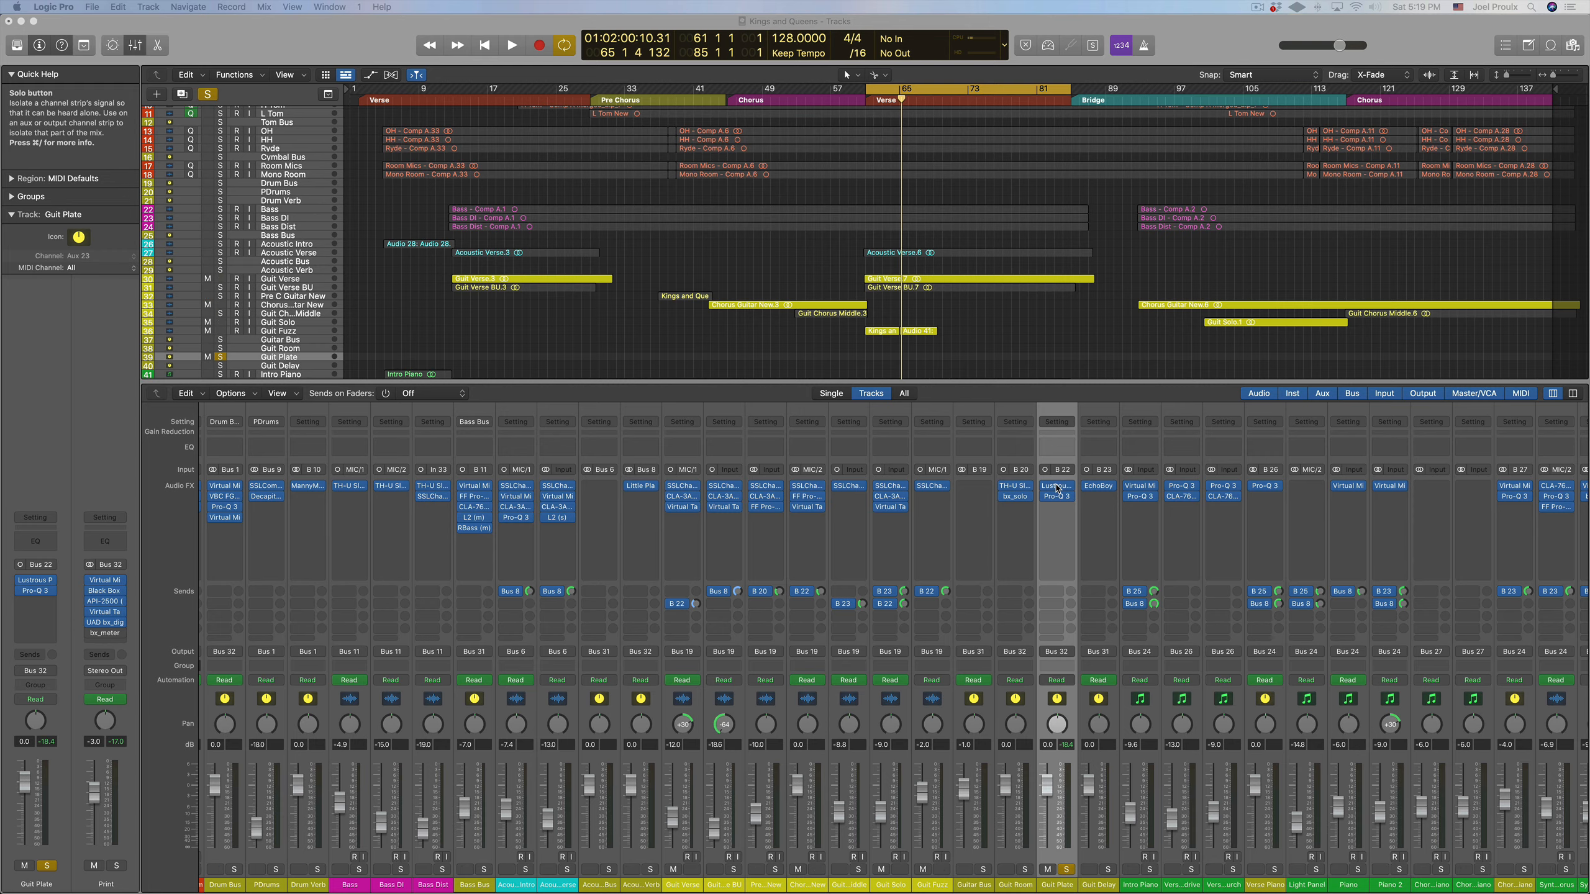
Step: Inspect the settings of the Lustrous Plates reverb and the Pro-Q 3 equalizer on the Guit Plate channel
{"action": "left_click", "coordinate": [1056, 489]}
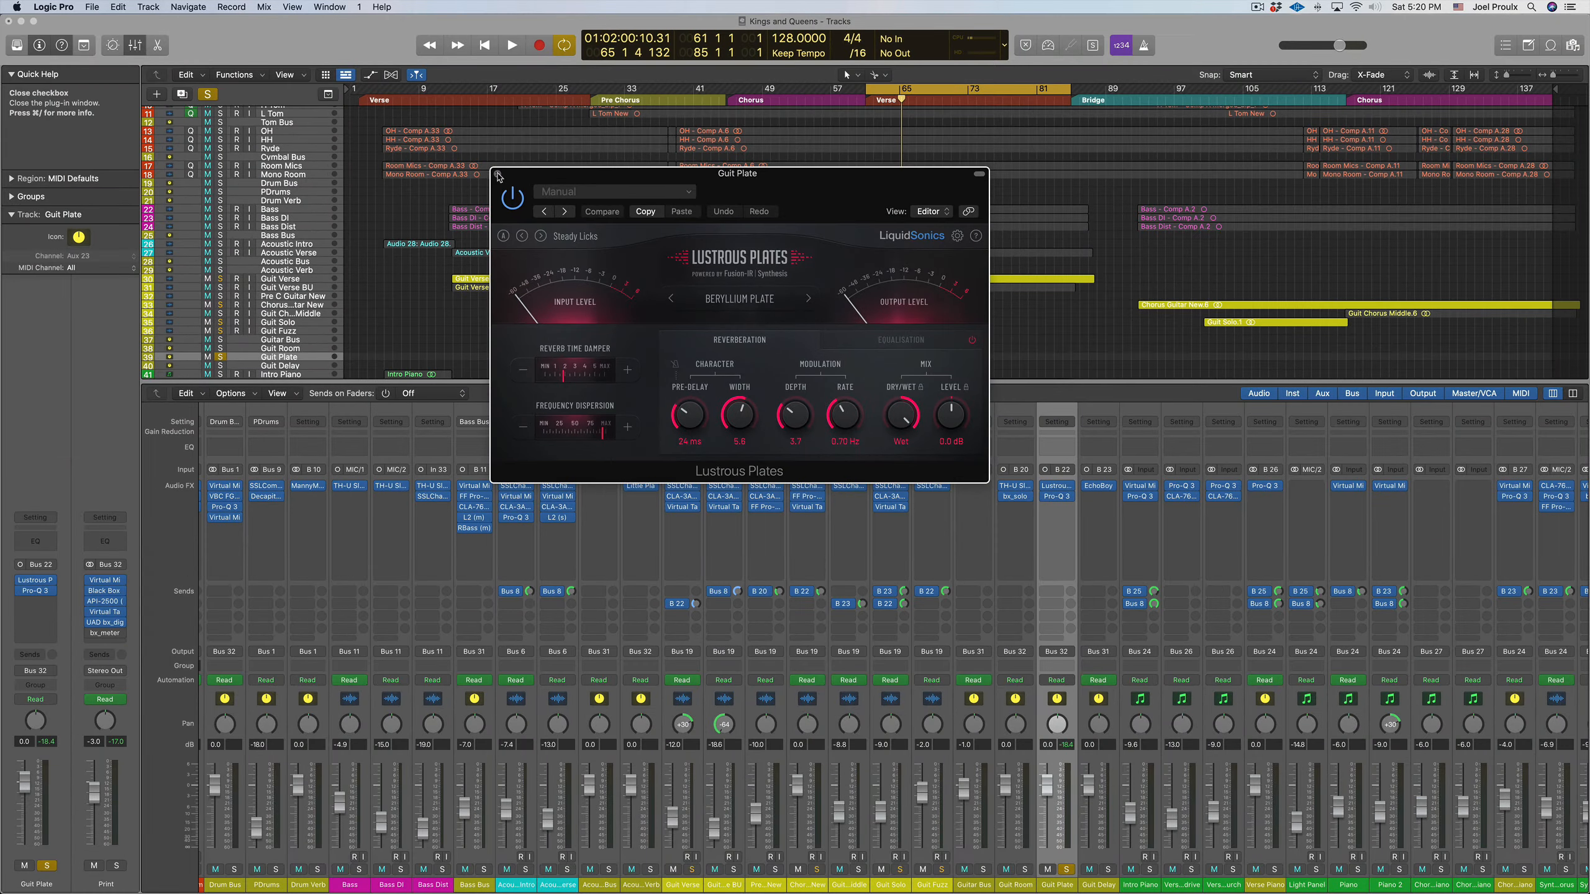
{"action": "left_click", "coordinate": [1056, 489]}
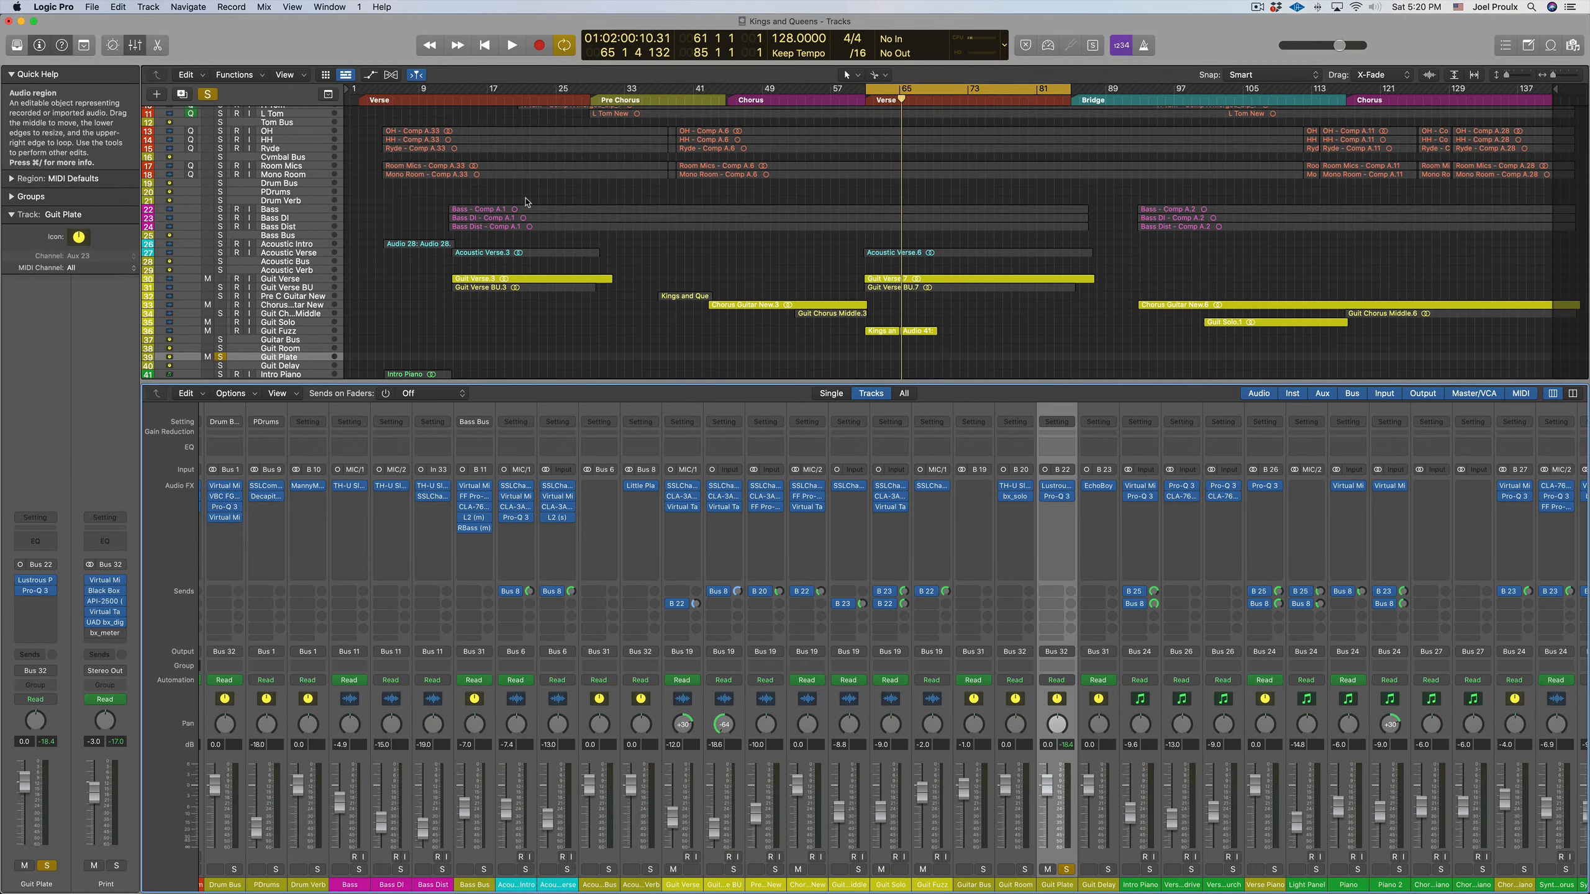
{"action": "left_click", "coordinate": [1056, 496]}
{"action": "mouse_move", "coordinate": [939, 357]}
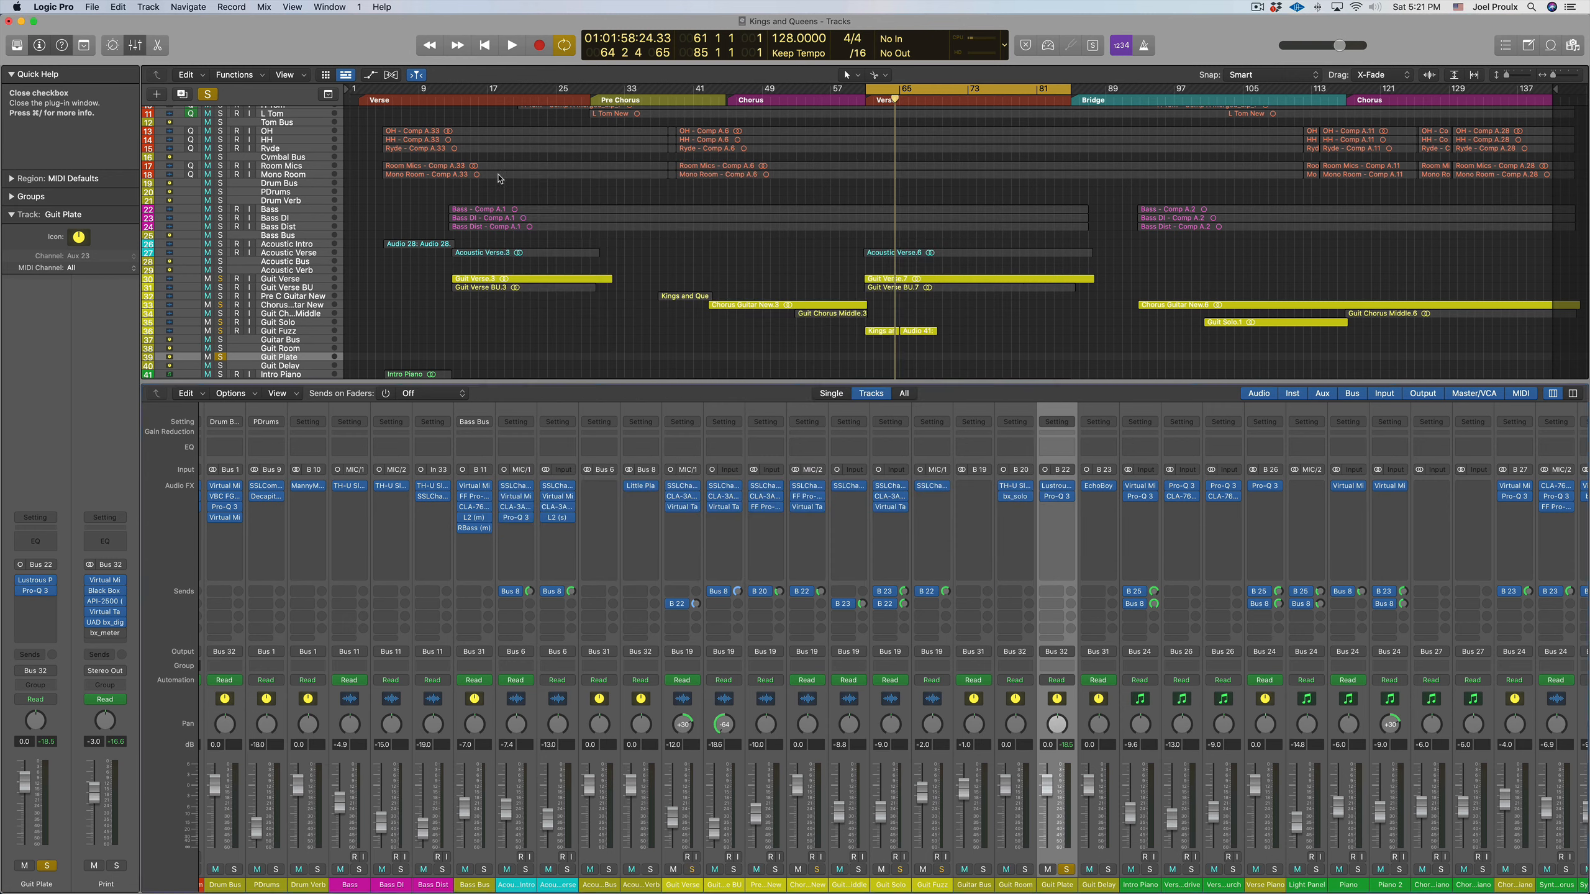
{"action": "left_click", "coordinate": [497, 174]}
Step: Clear the Guit Plate solo, place the cycle range late in the bridge from bar 109, and solo Guit Solo instead
{"action": "left_click", "coordinate": [1066, 870]}
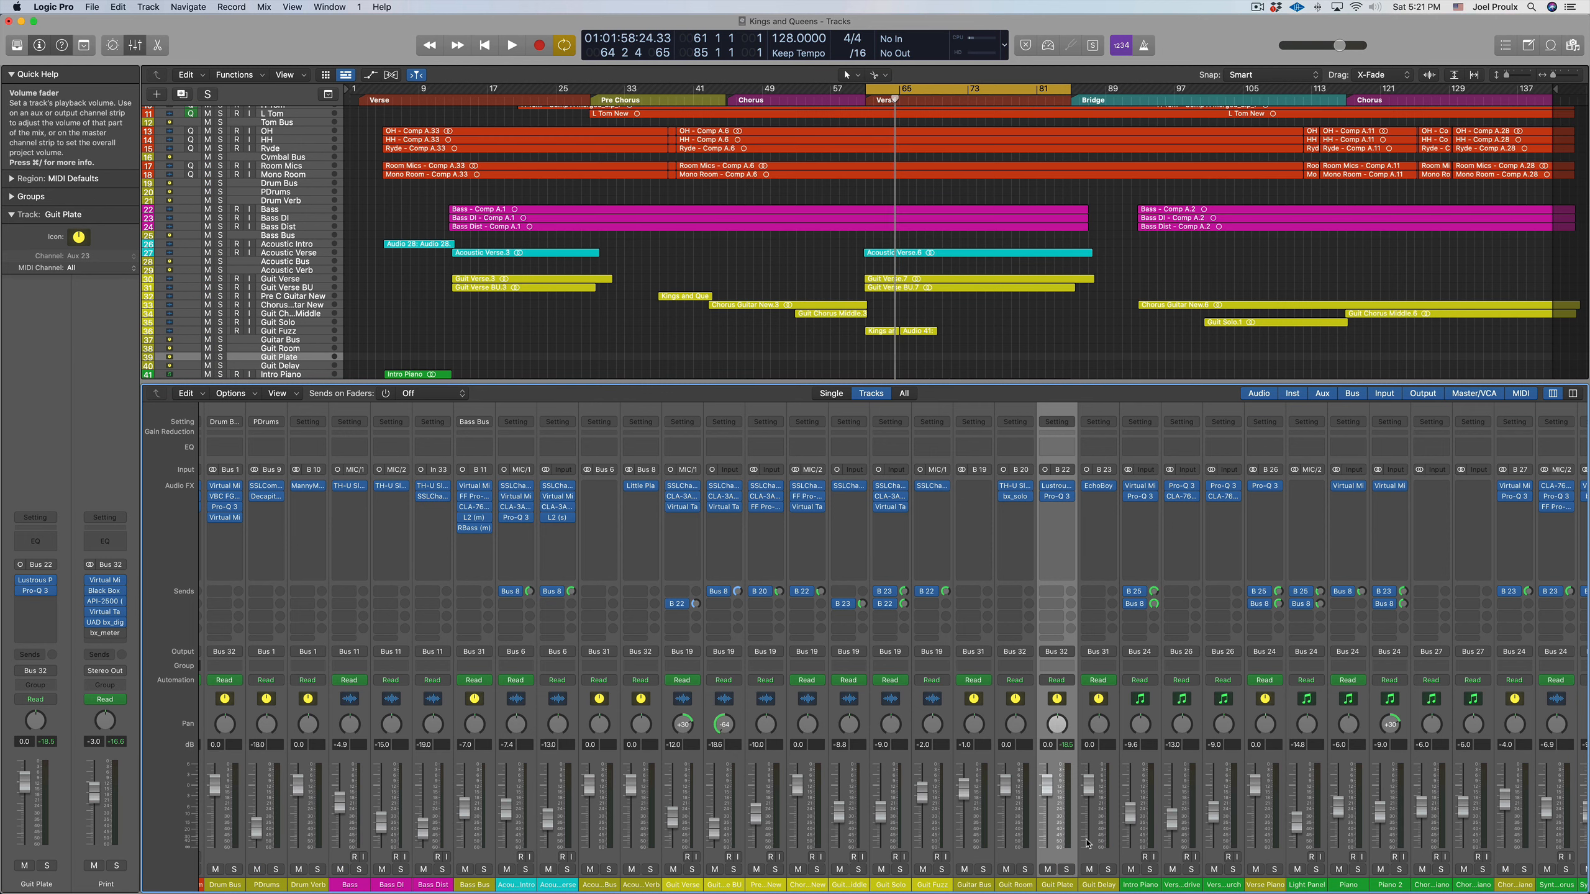
{"action": "left_click", "coordinate": [974, 91]}
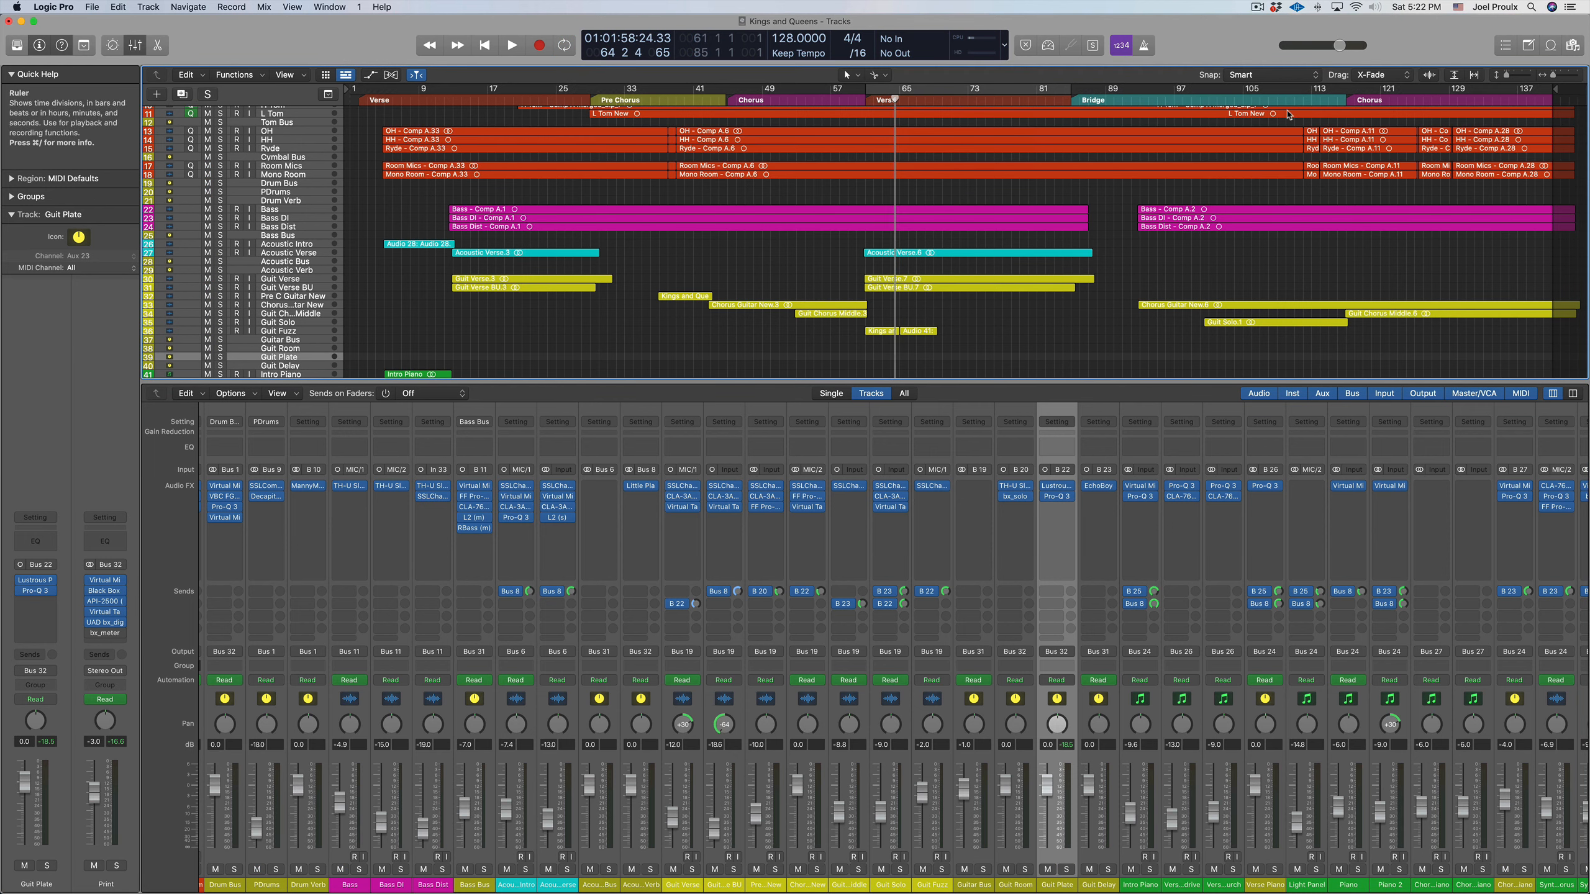
{"action": "left_click_drag", "start_coordinate": [1280, 95], "coordinate": [1284, 106]}
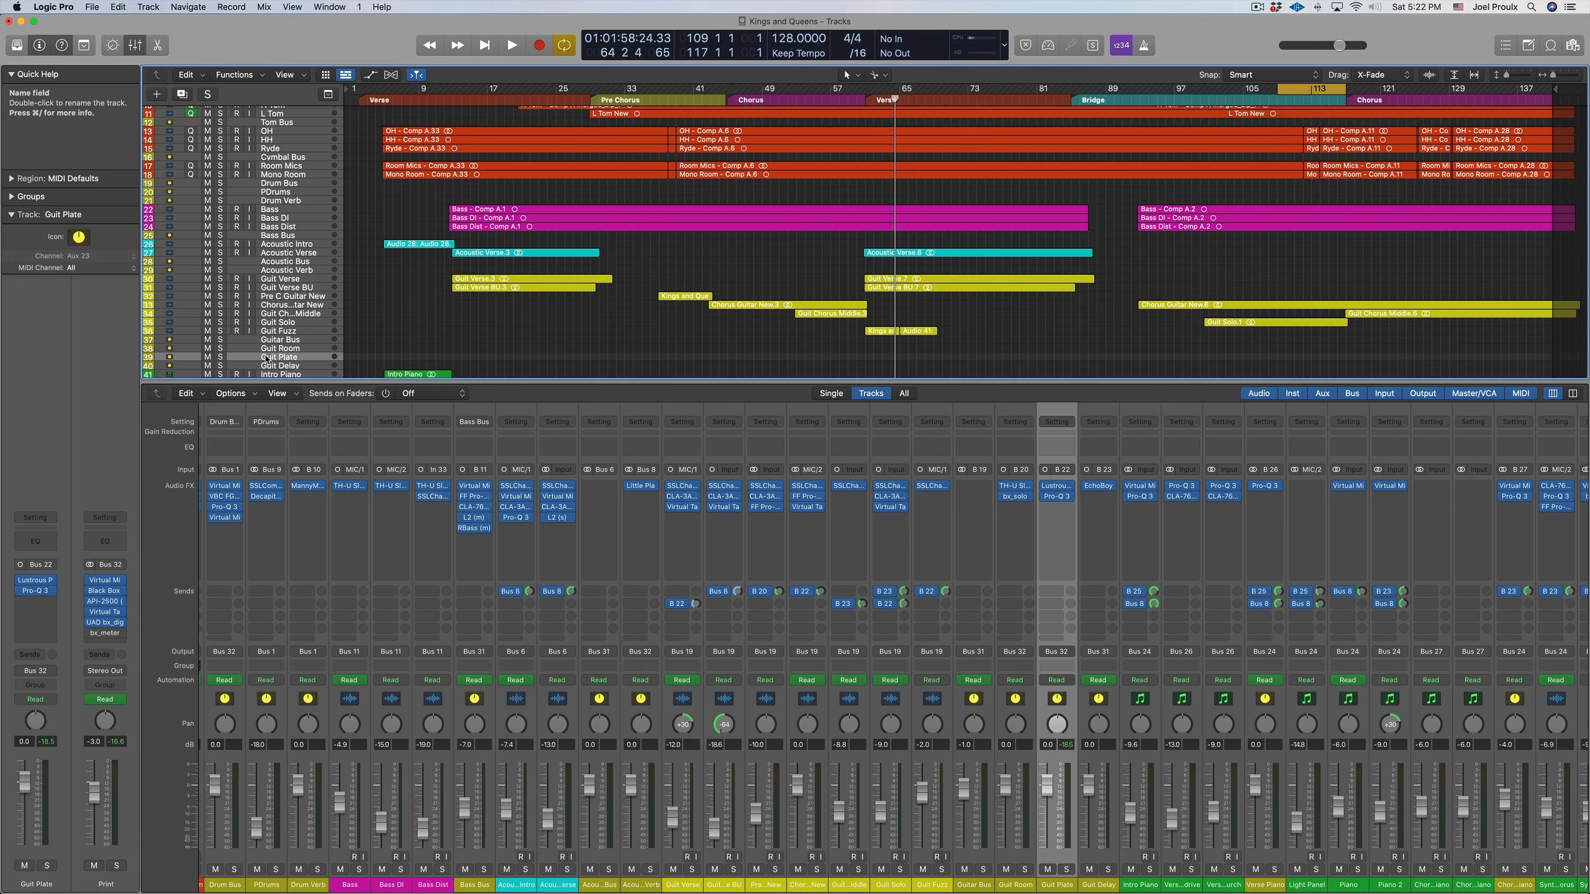
{"action": "left_click", "coordinate": [223, 323]}
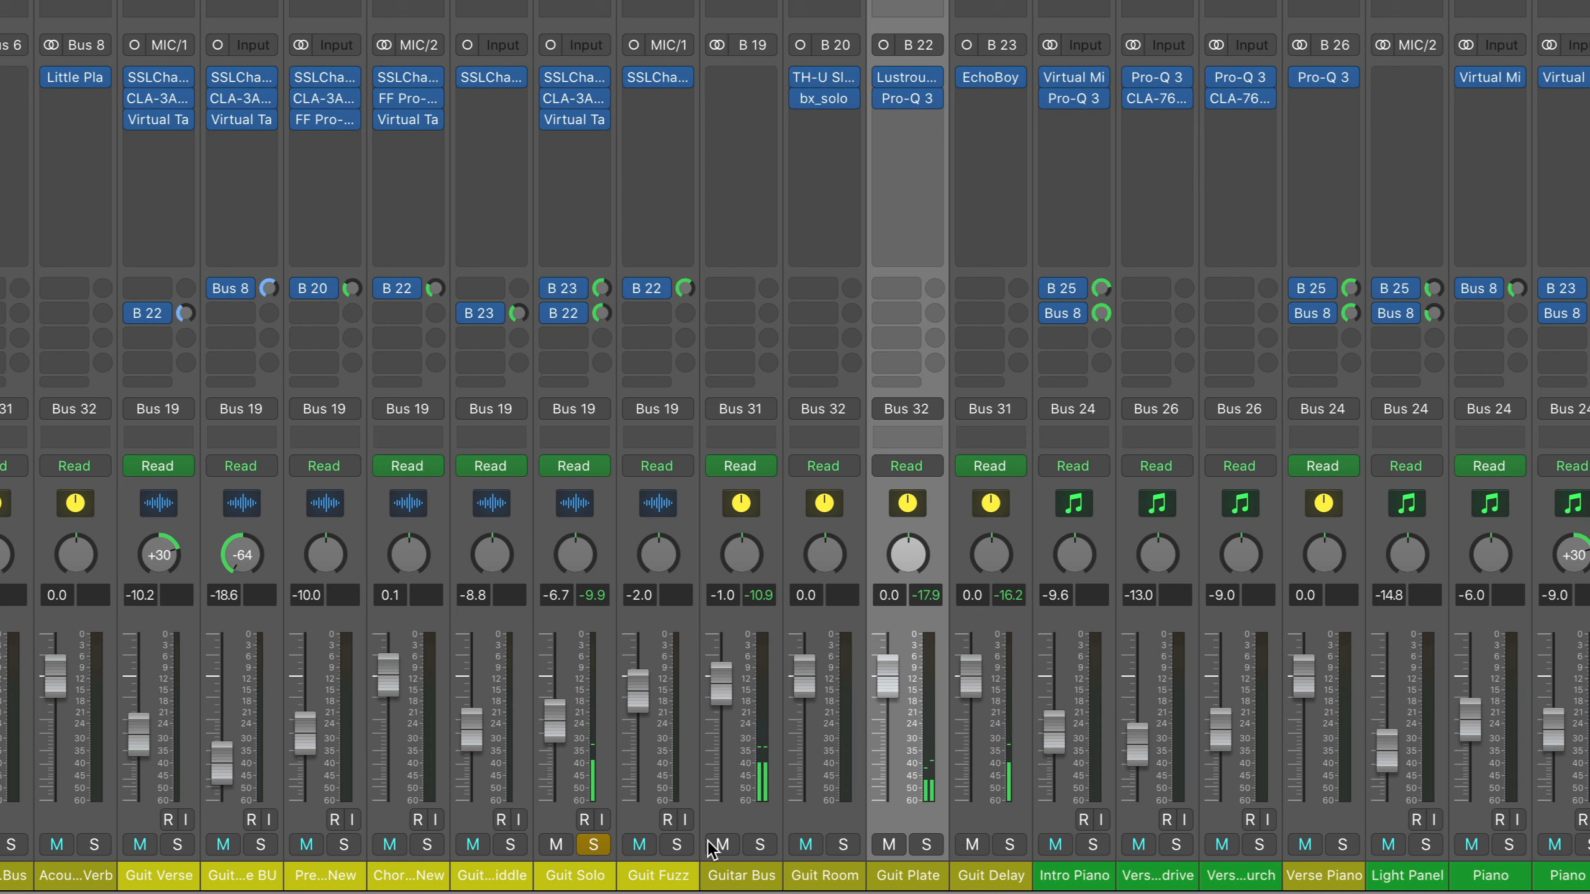
Step: Open the EchoBoy delay on the Guit Delay channel and play the bridge guitar solo with that channel soloed
{"action": "left_click", "coordinate": [967, 876]}
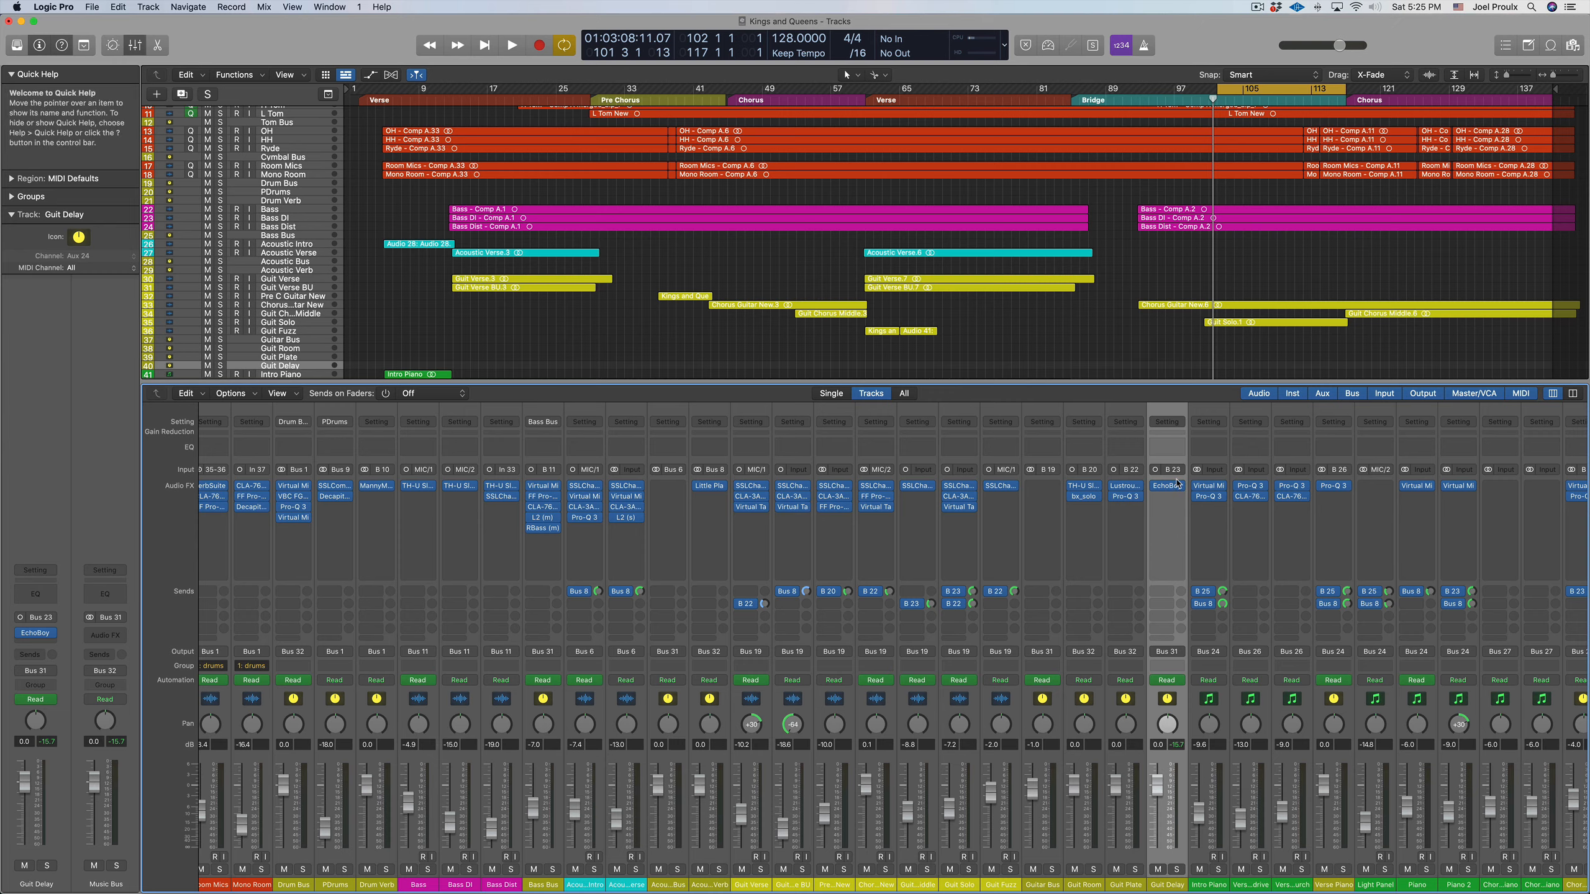
{"action": "left_click", "coordinate": [1167, 487]}
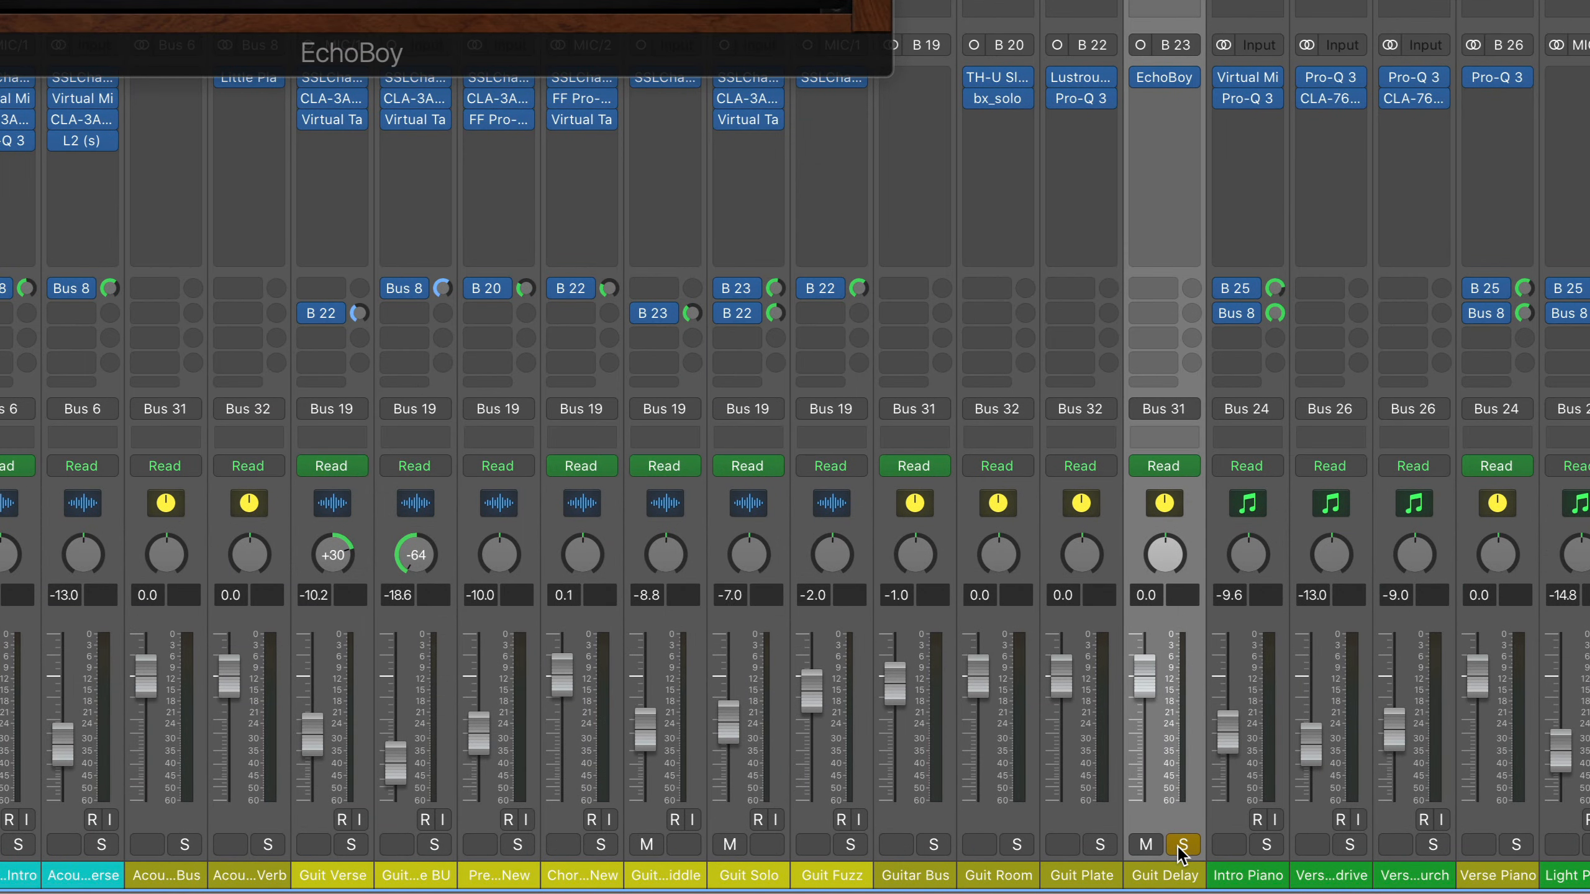
{"action": "key", "text": "space"}
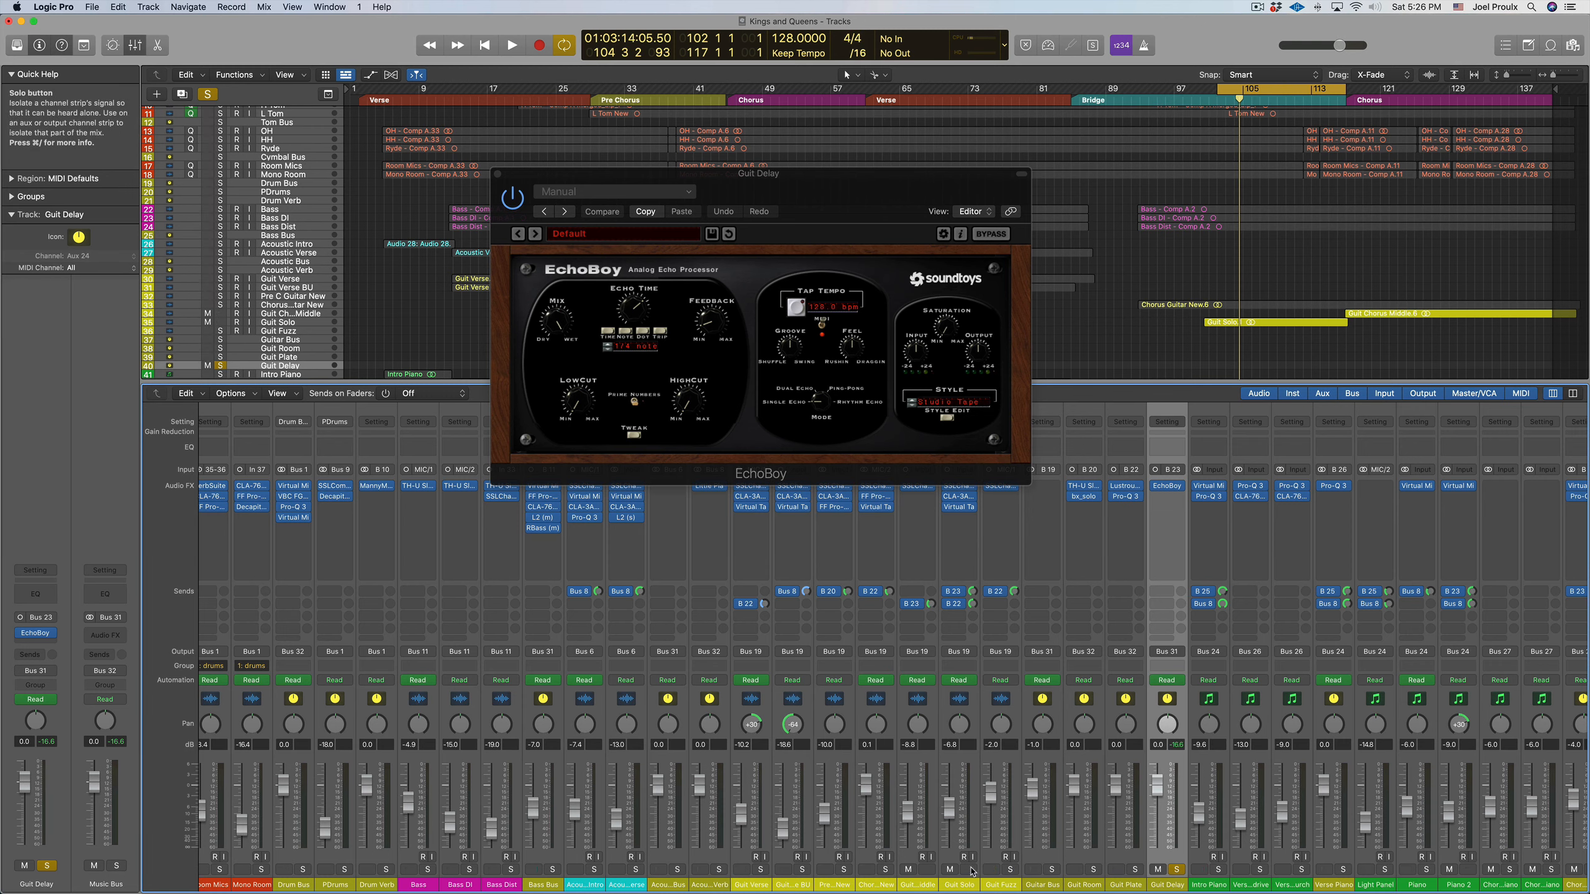
Step: Solo Guit Solo alongside Guit Delay to compare it with and without the soloed delay, and clear both solos
{"action": "left_click", "coordinate": [971, 871]}
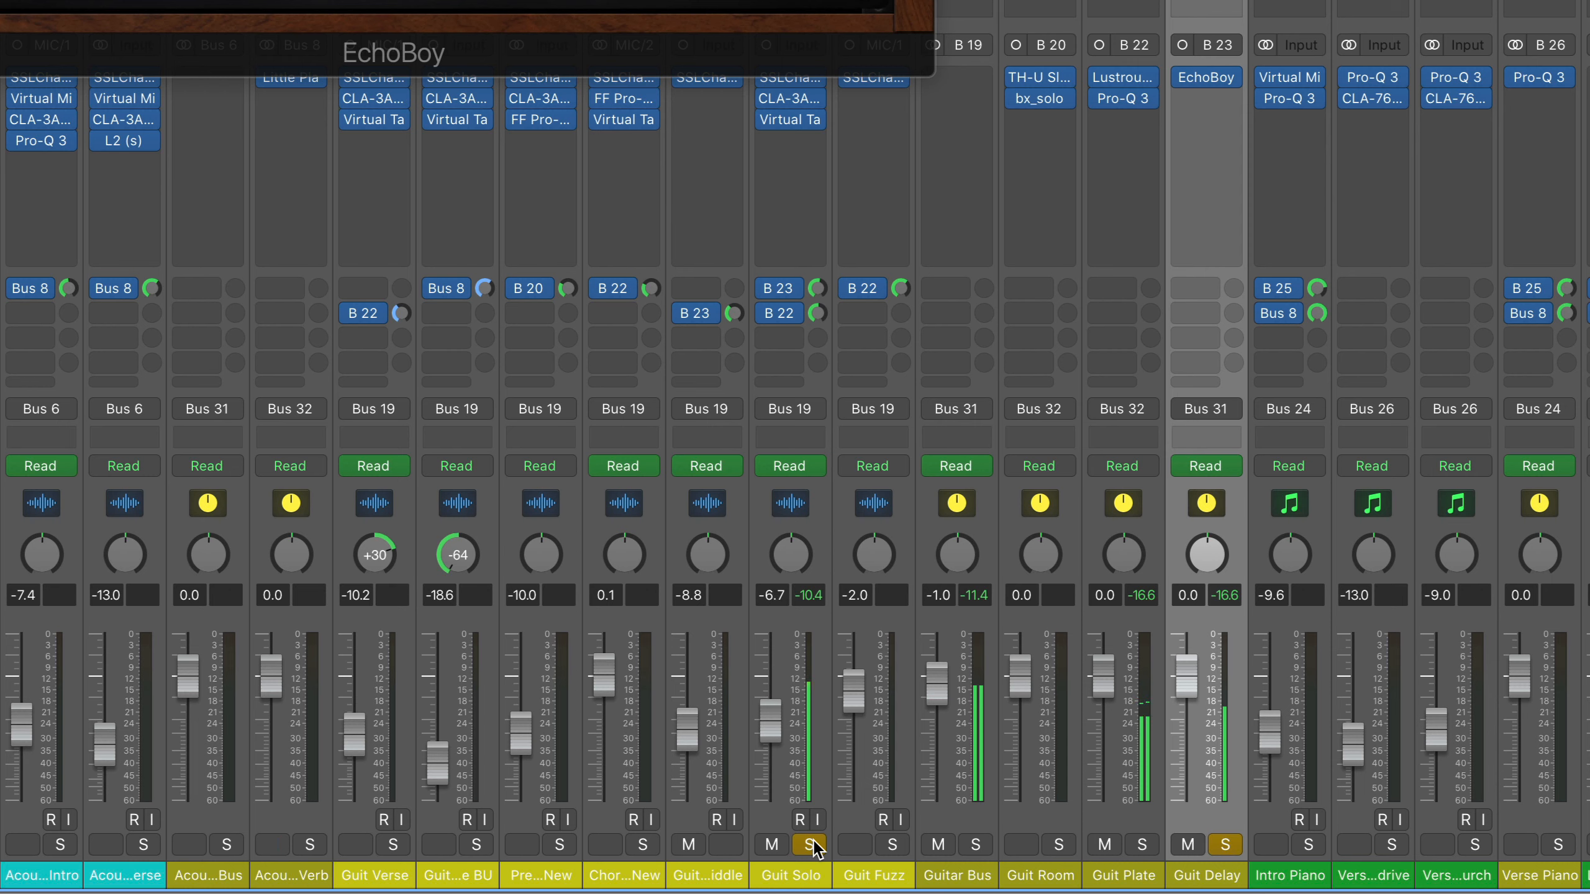
{"action": "left_click", "coordinate": [1224, 844]}
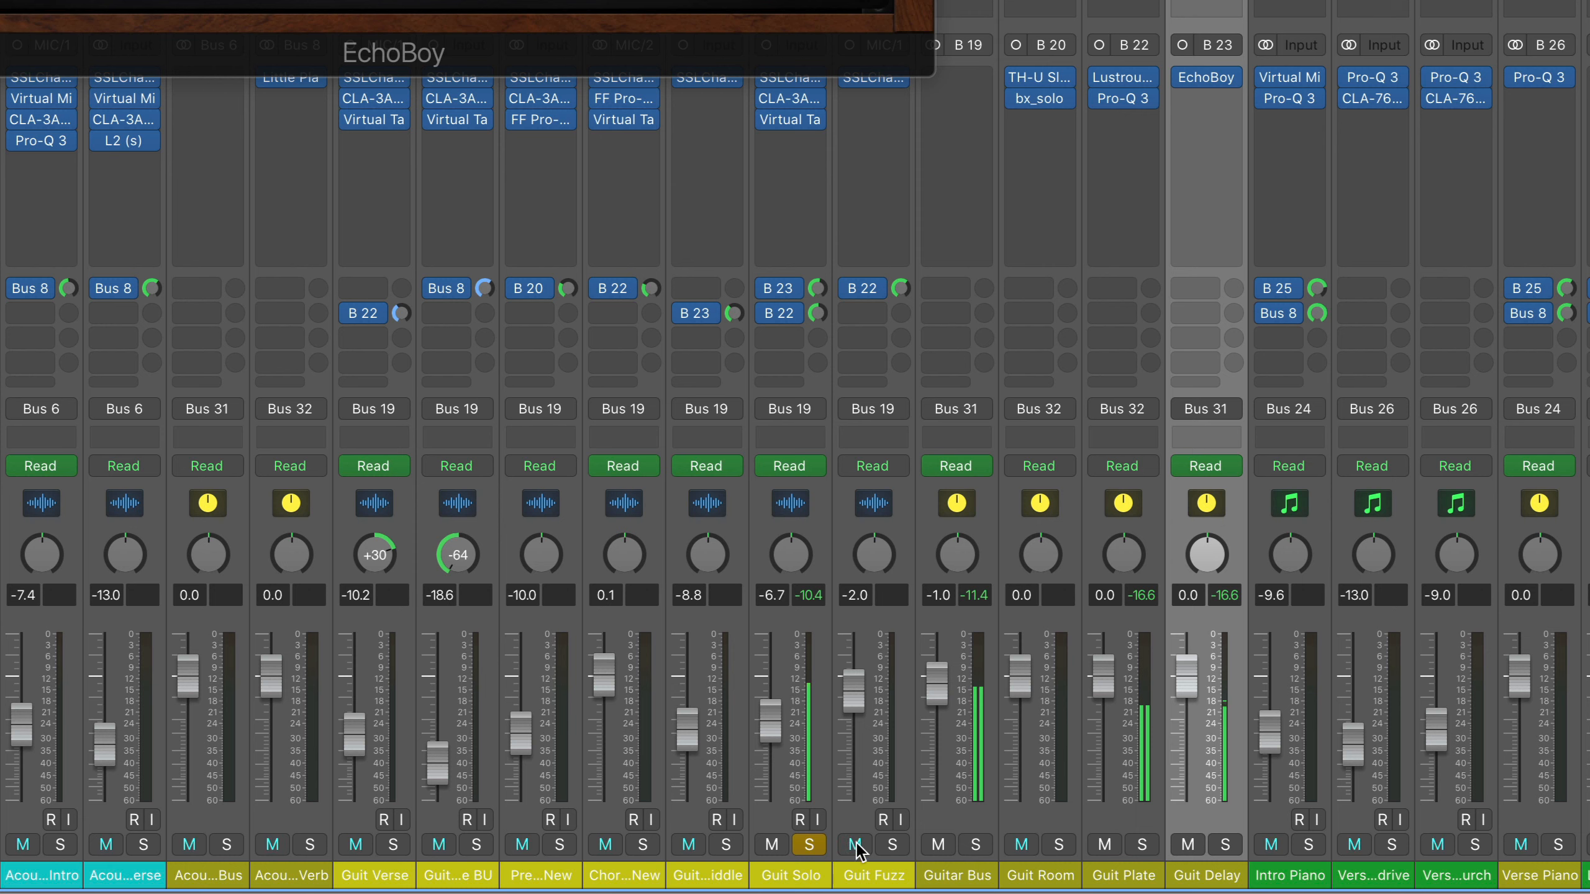
{"action": "left_click", "coordinate": [812, 845]}
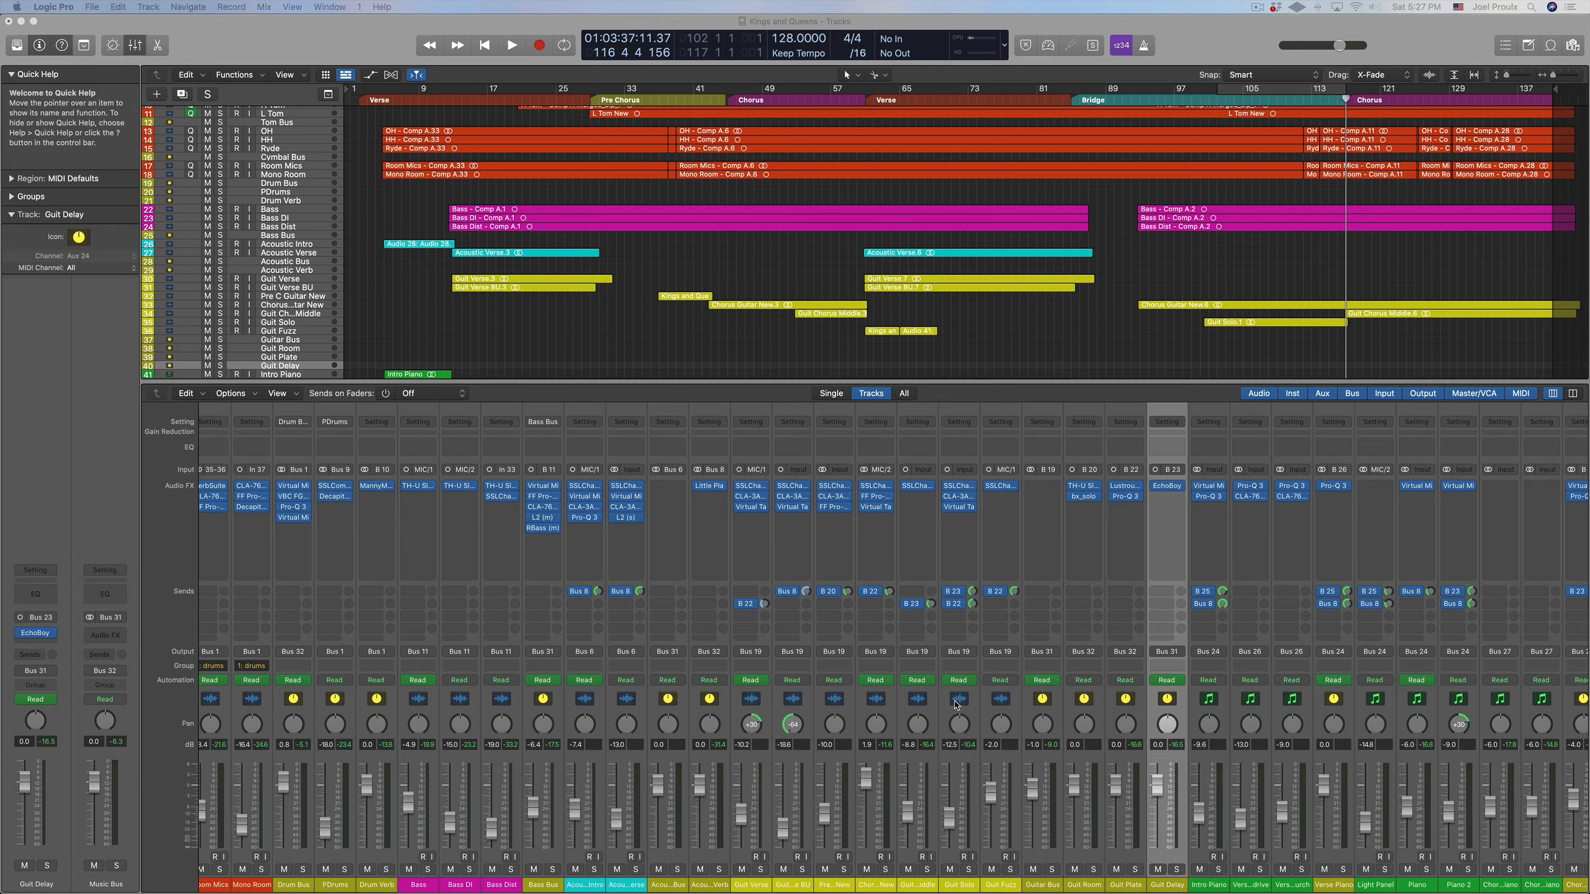
Step: Look through the mixer's piano, synth and vocal channels, select the Vox Plate and Vox Slap effect channels, and return to the drums and guitars
{"action": "scroll", "coordinate": [955, 704], "scroll_direction": "right", "scroll_amount": 20}
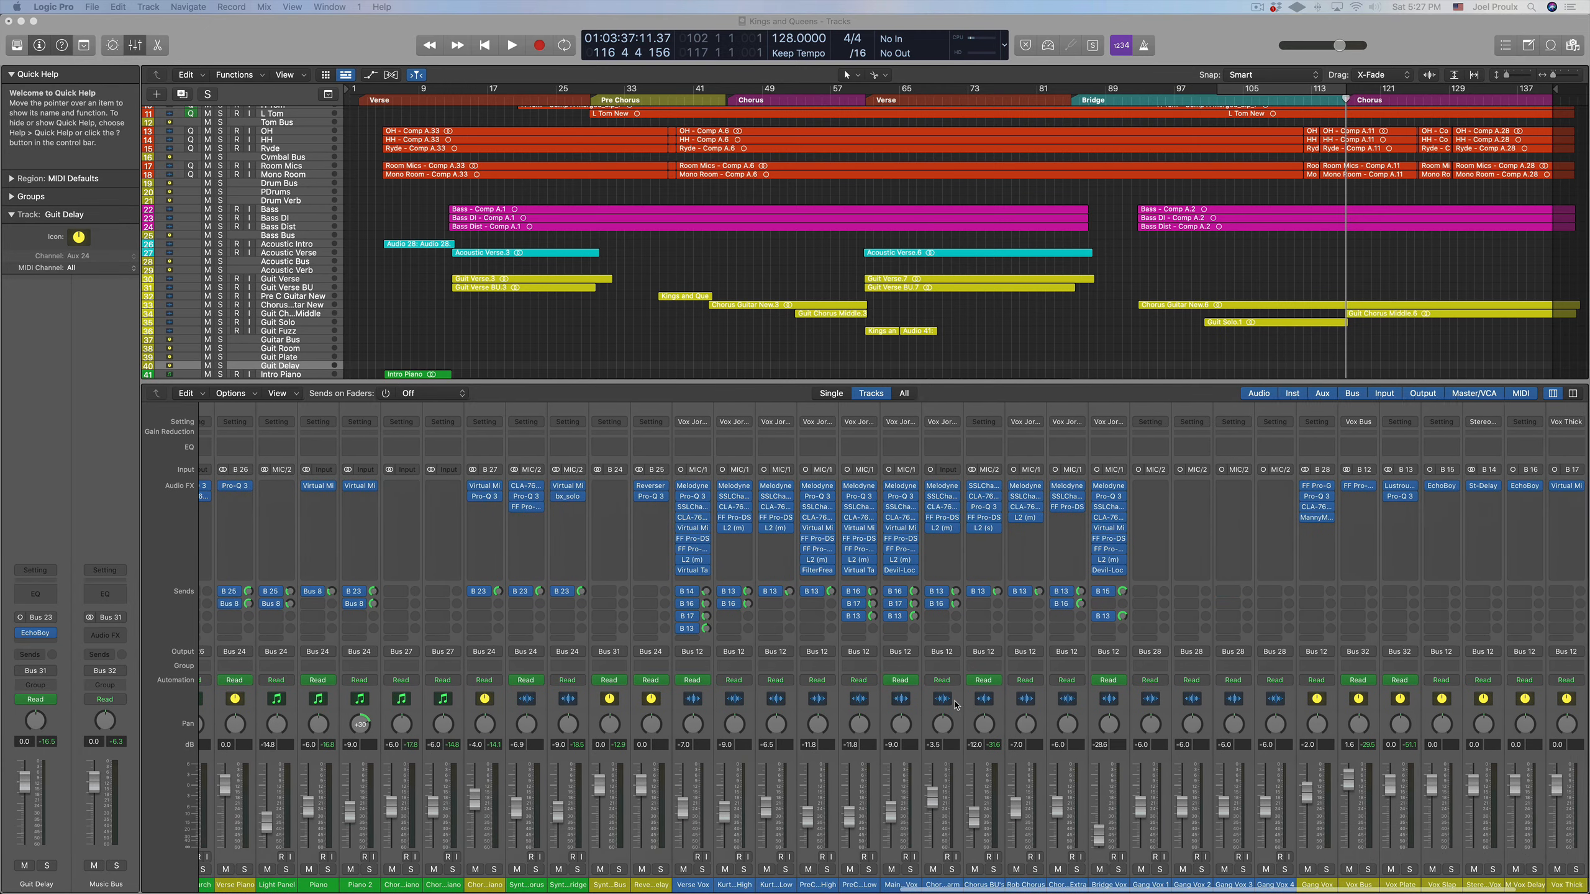
{"action": "scroll", "coordinate": [956, 704], "scroll_direction": "right", "scroll_amount": 5}
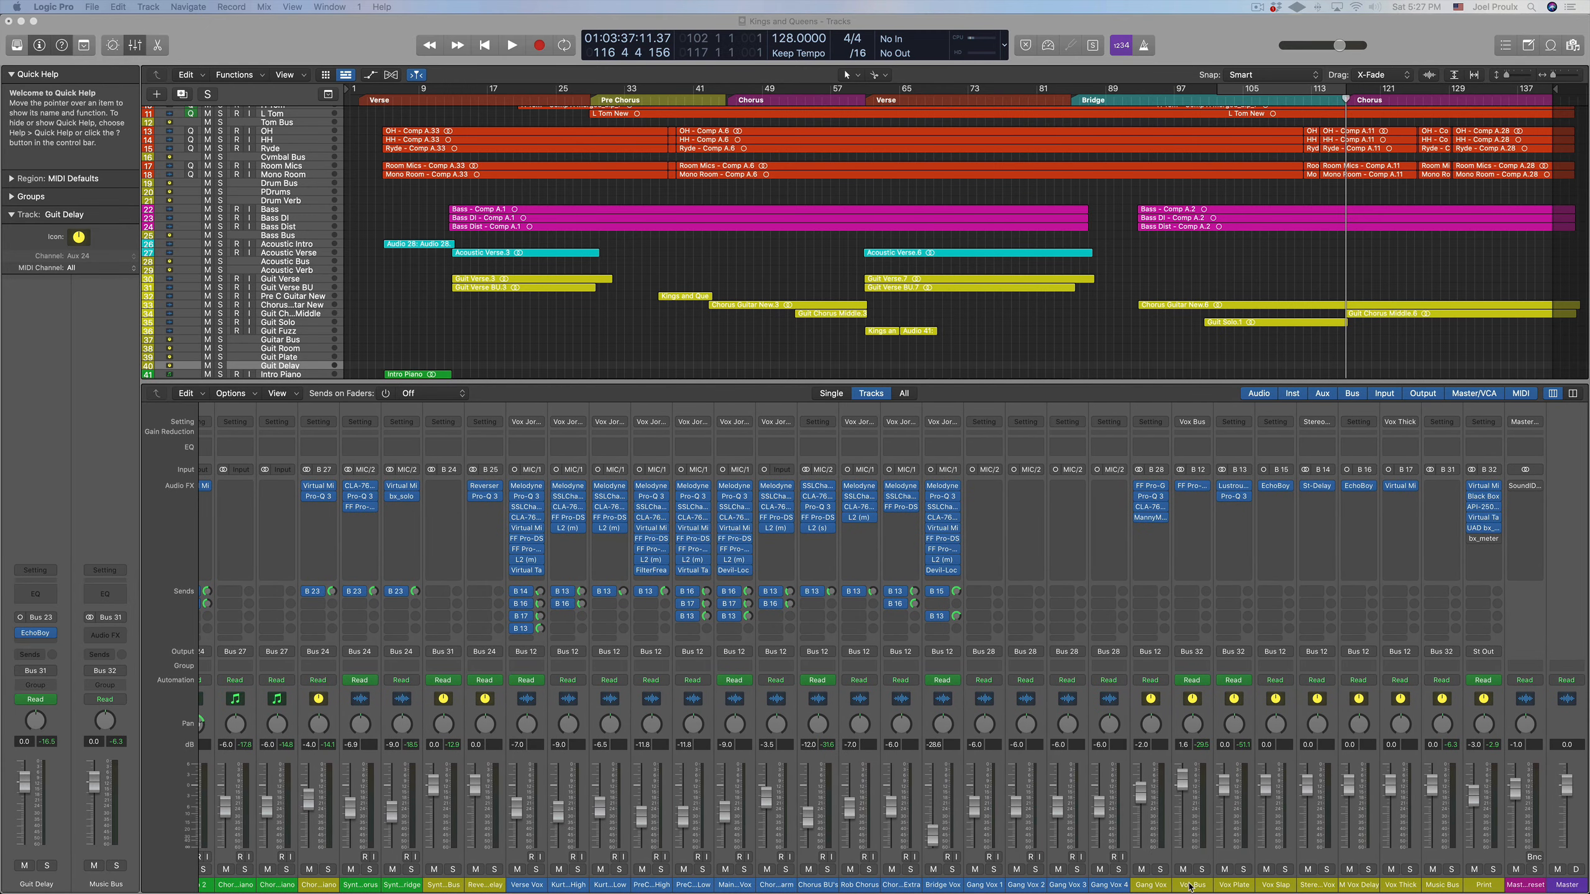
{"action": "left_click", "coordinate": [1226, 890]}
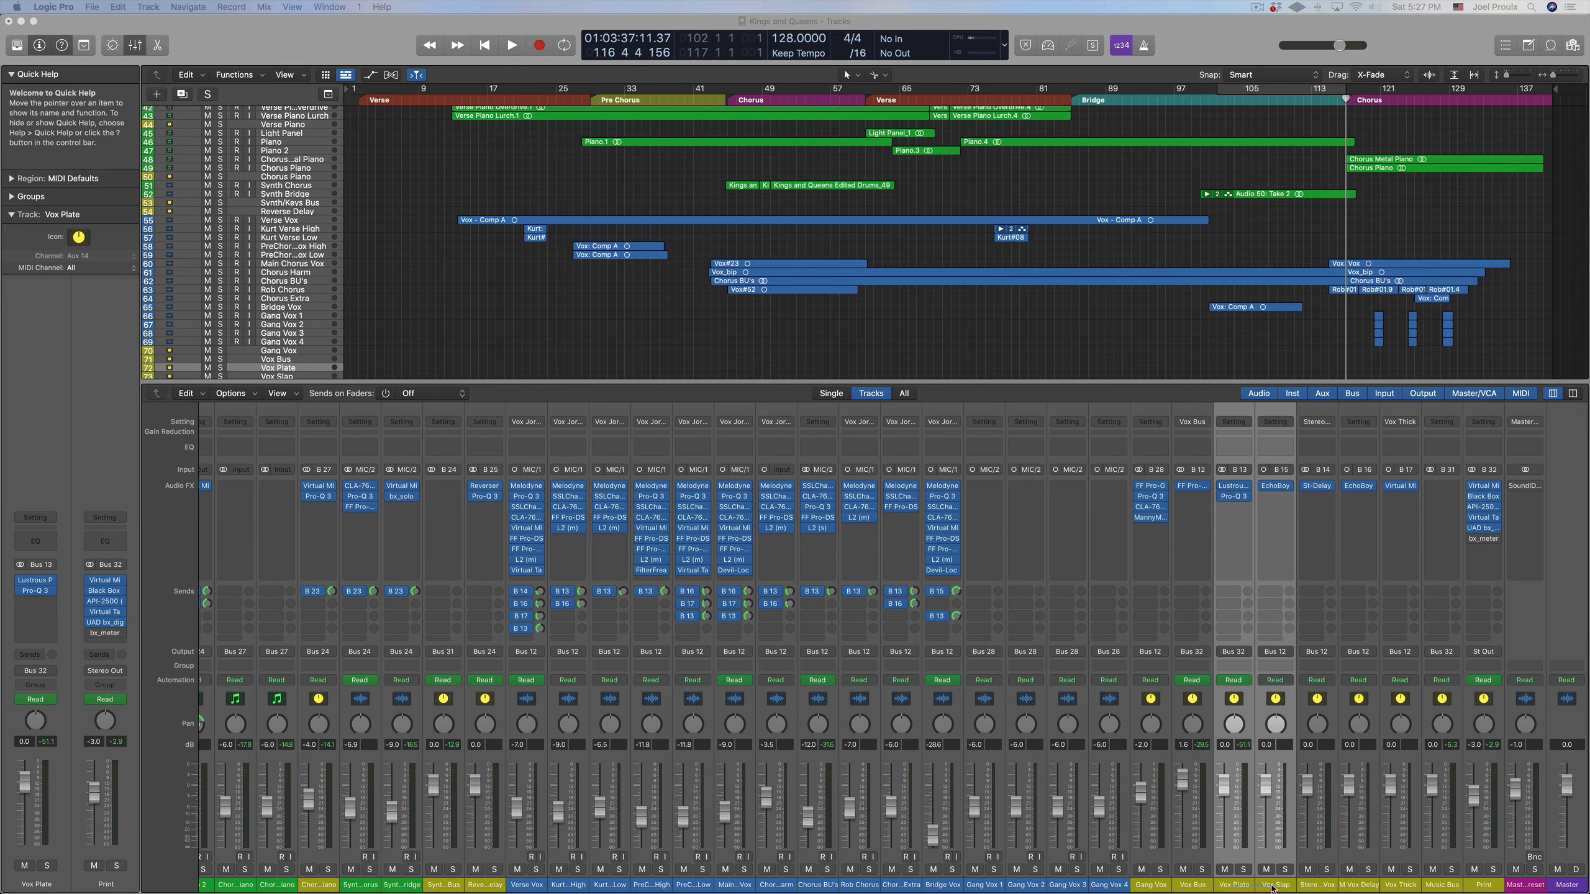
{"action": "scroll", "coordinate": [1189, 814], "scroll_direction": "left", "scroll_amount": 15}
{"action": "scroll", "coordinate": [1163, 821], "scroll_direction": "left", "scroll_amount": 10}
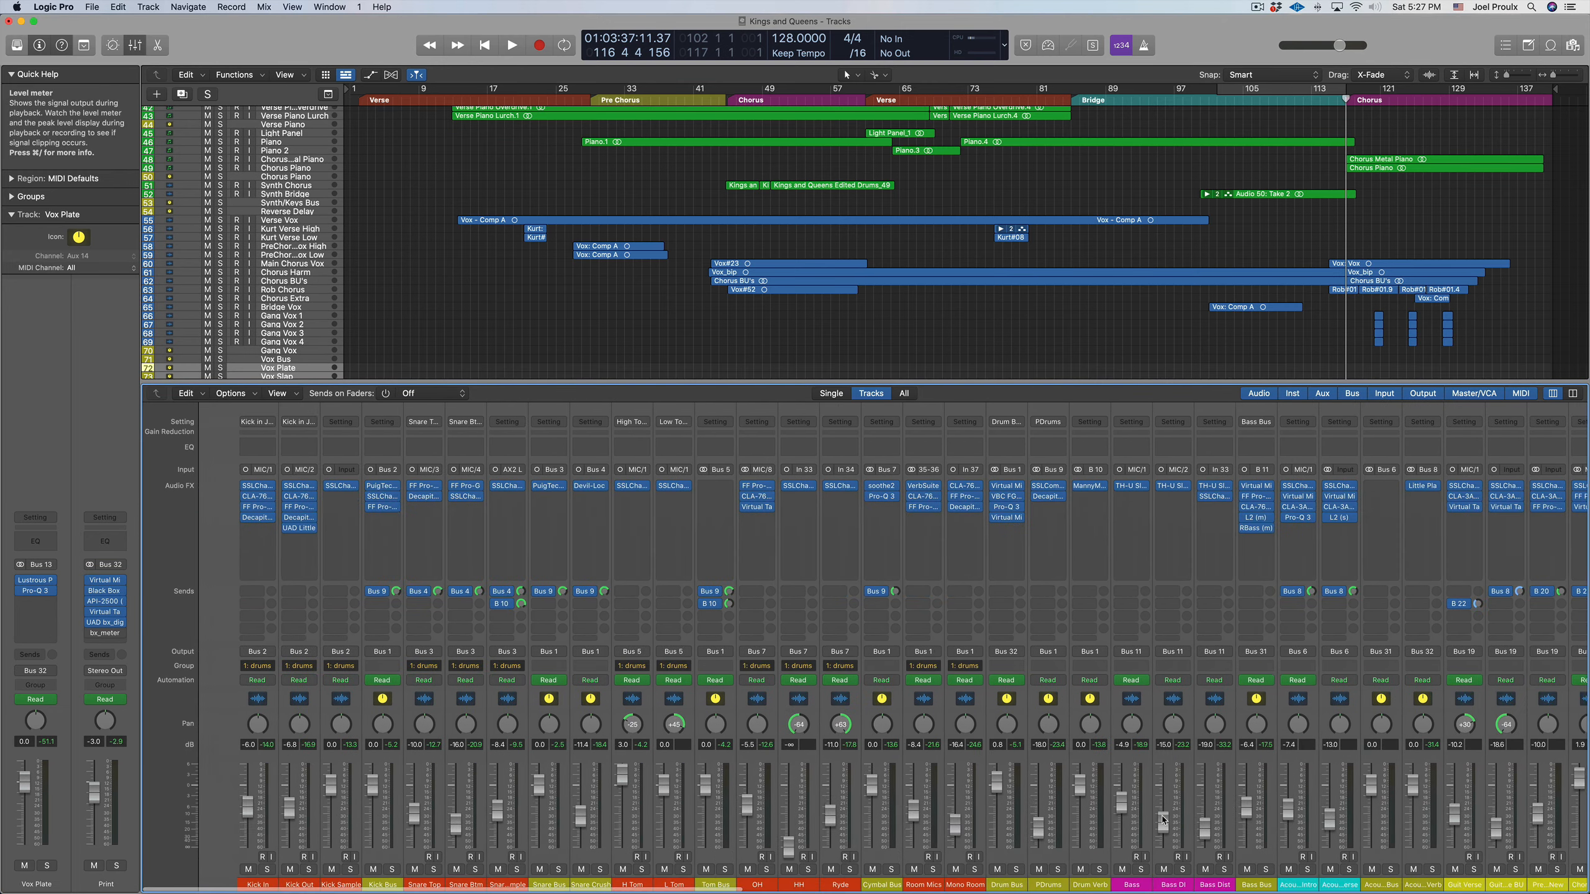
{"action": "scroll", "coordinate": [1163, 821], "scroll_direction": "right", "scroll_amount": 5}
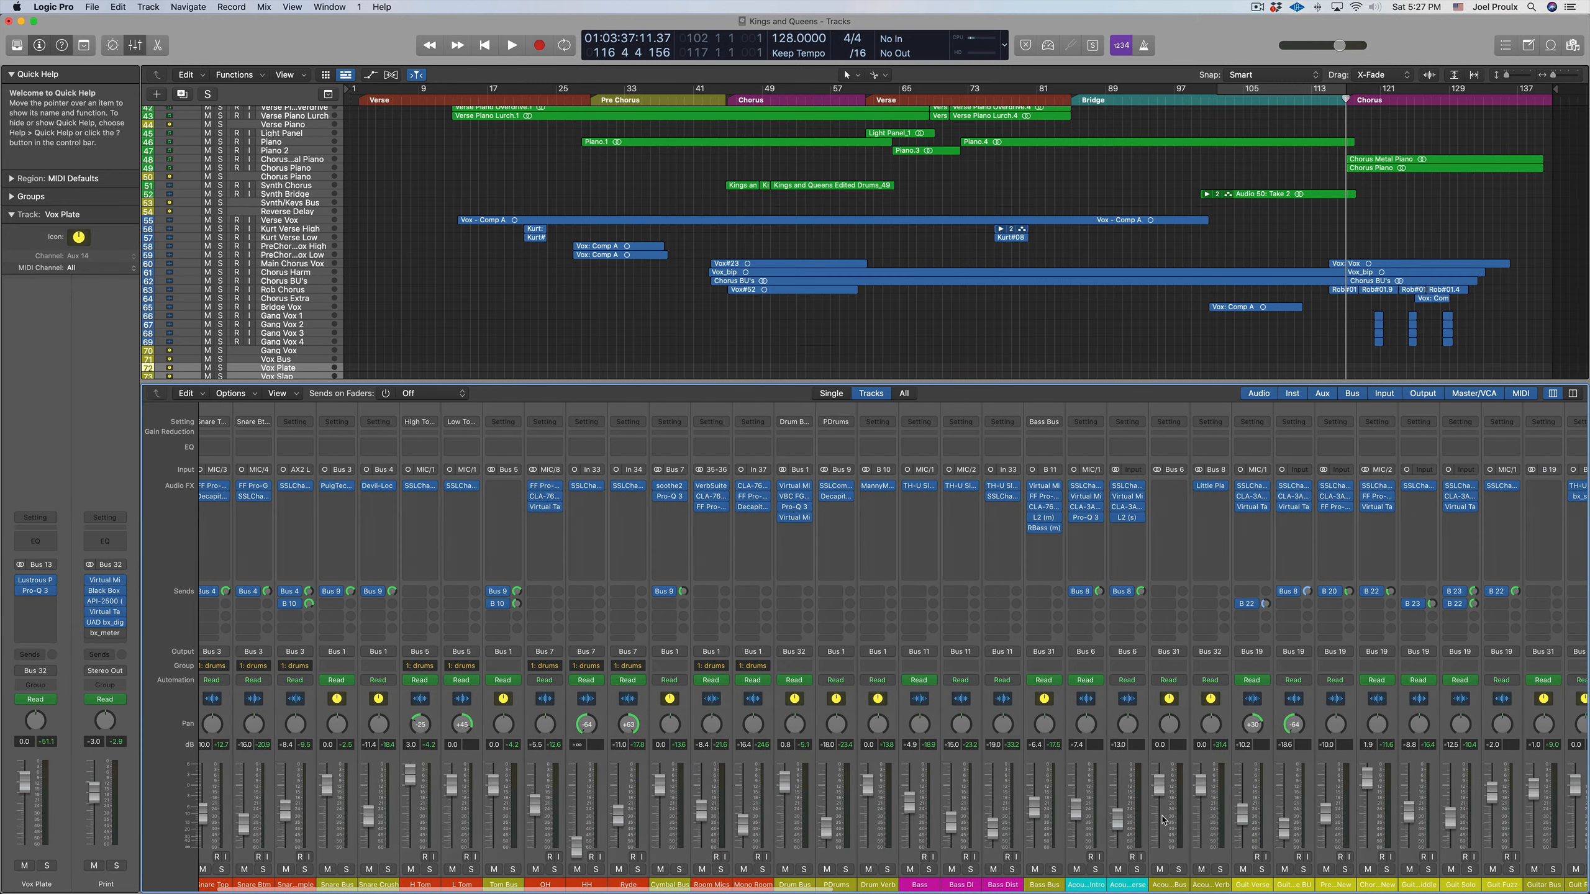